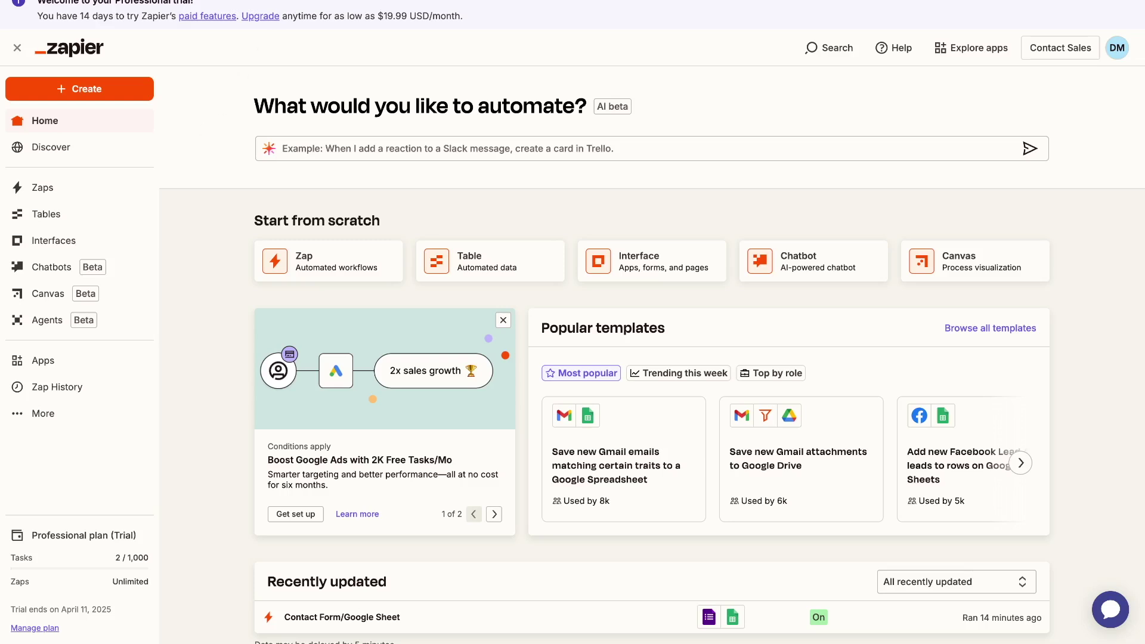
Open the Contact Form/Google Sheet Zap from the Zaps list
{"action": "left_click", "coordinate": [42, 187]}
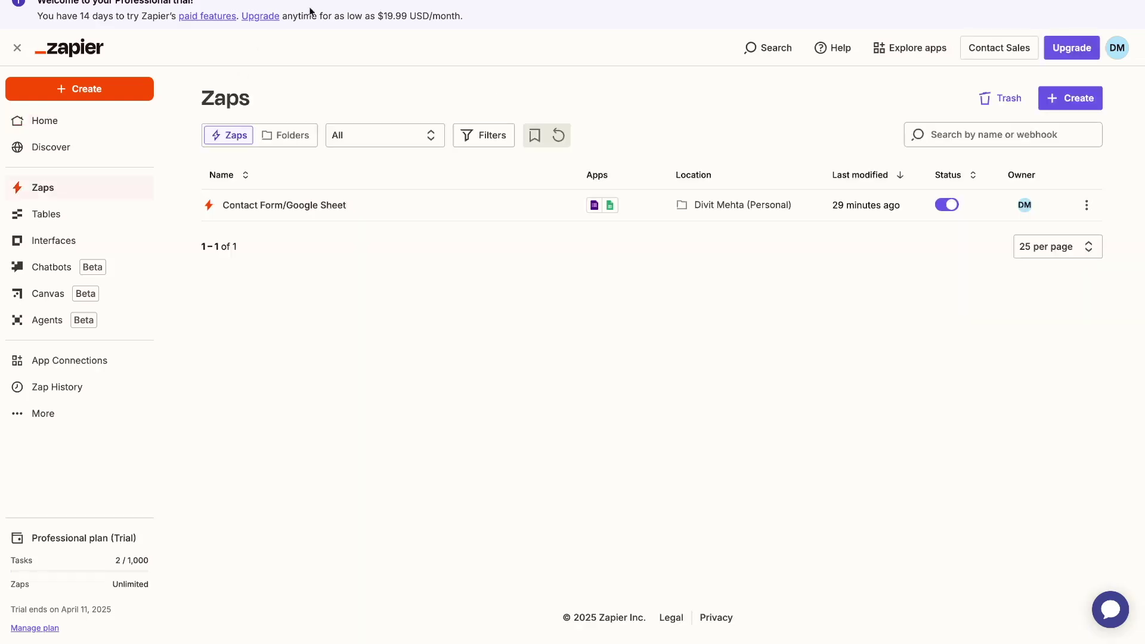
{"action": "left_click", "coordinate": [382, 215]}
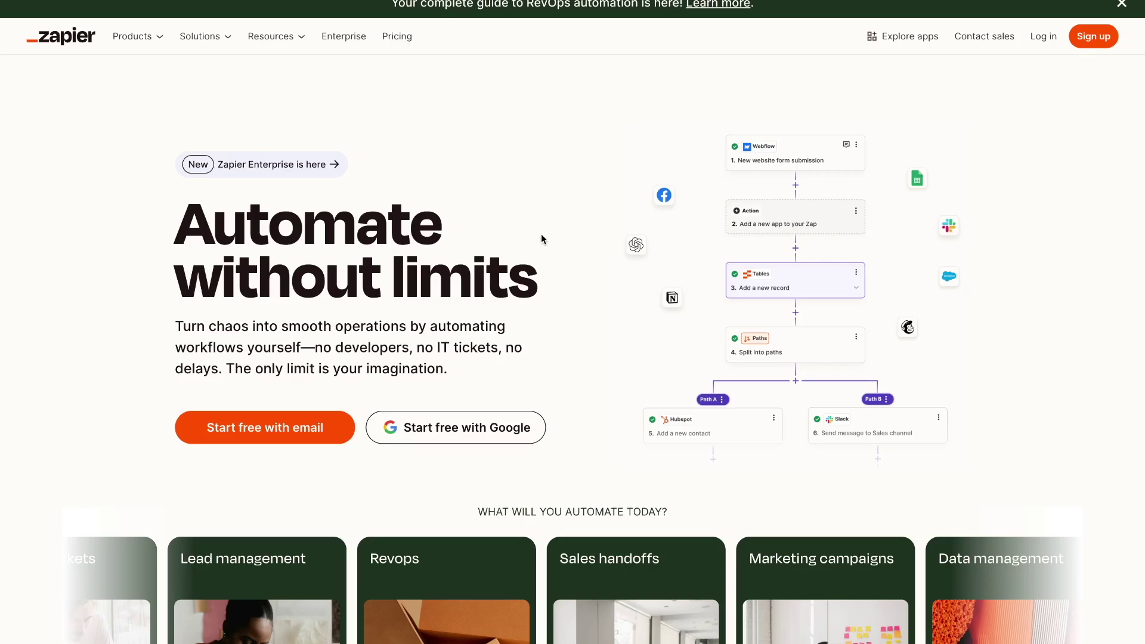
Highlight the 'Automate without limits' headline and parts of the intro paragraph
{"action": "left_click_drag", "start_coordinate": [179, 222], "coordinate": [526, 267]}
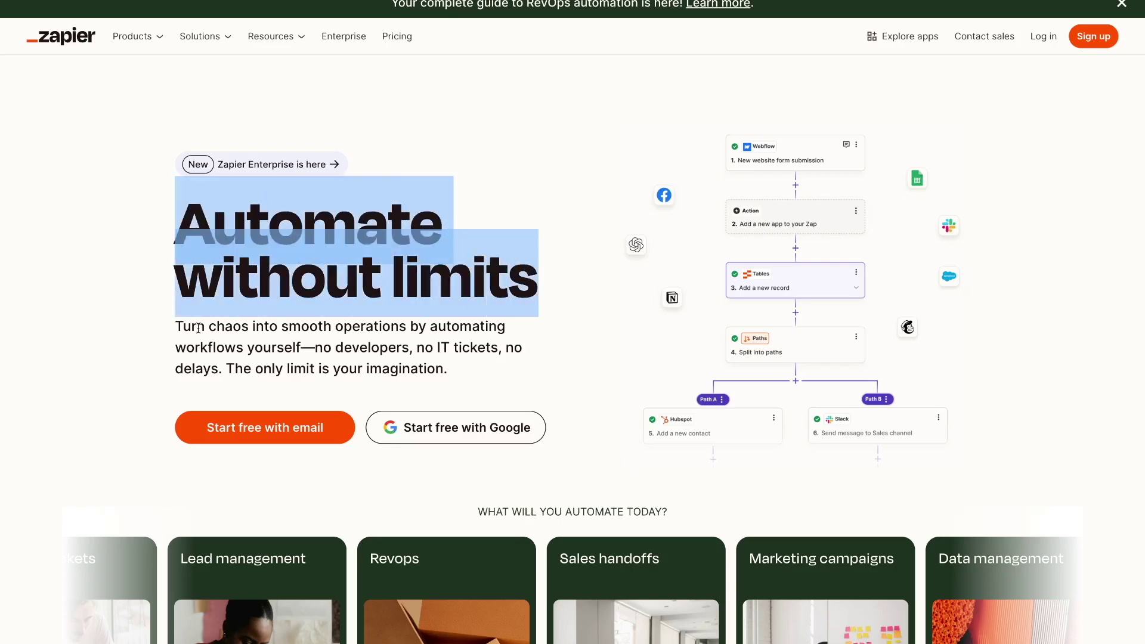
{"action": "left_click_drag", "start_coordinate": [177, 325], "coordinate": [345, 327]}
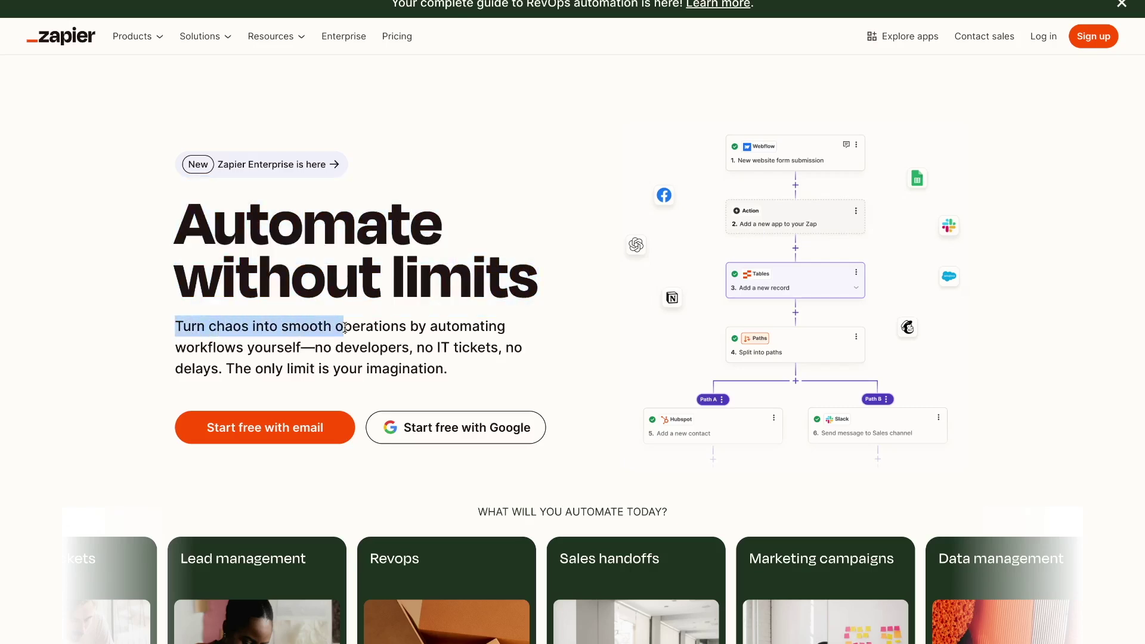
{"action": "left_click_drag", "start_coordinate": [345, 327], "coordinate": [306, 340]}
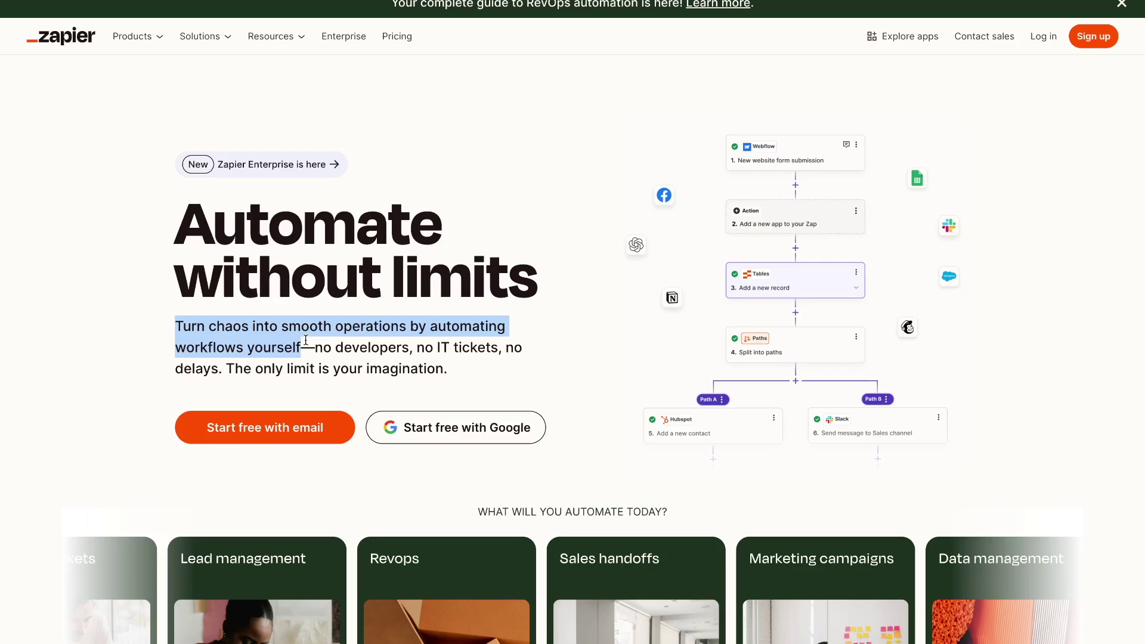
{"action": "left_click", "coordinate": [315, 352]}
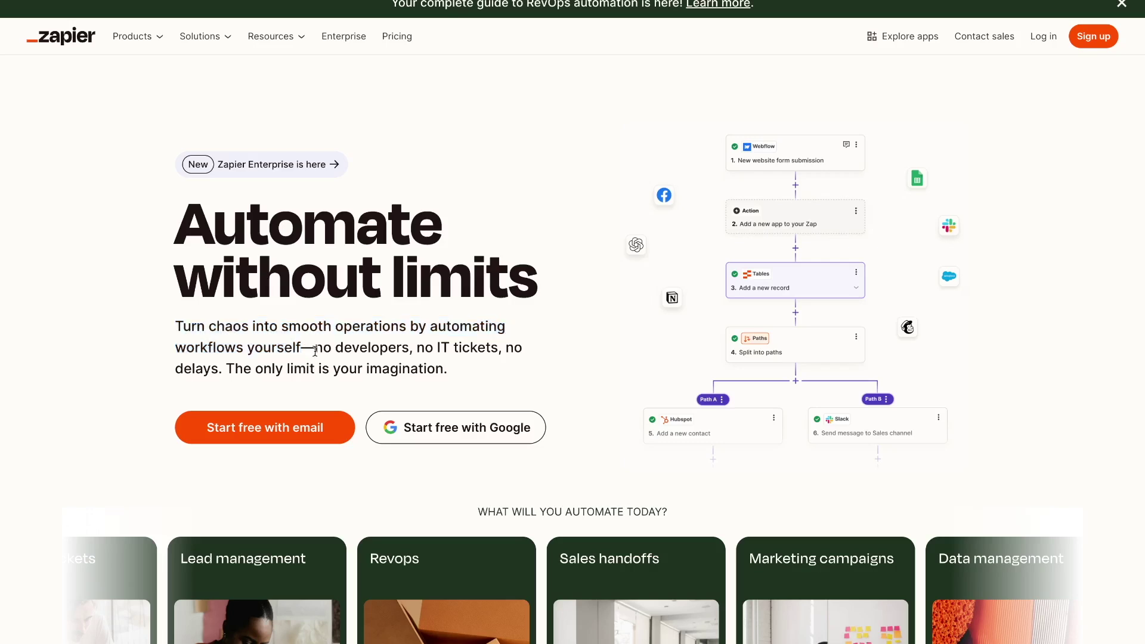
{"action": "left_click_drag", "start_coordinate": [315, 352], "coordinate": [399, 348]}
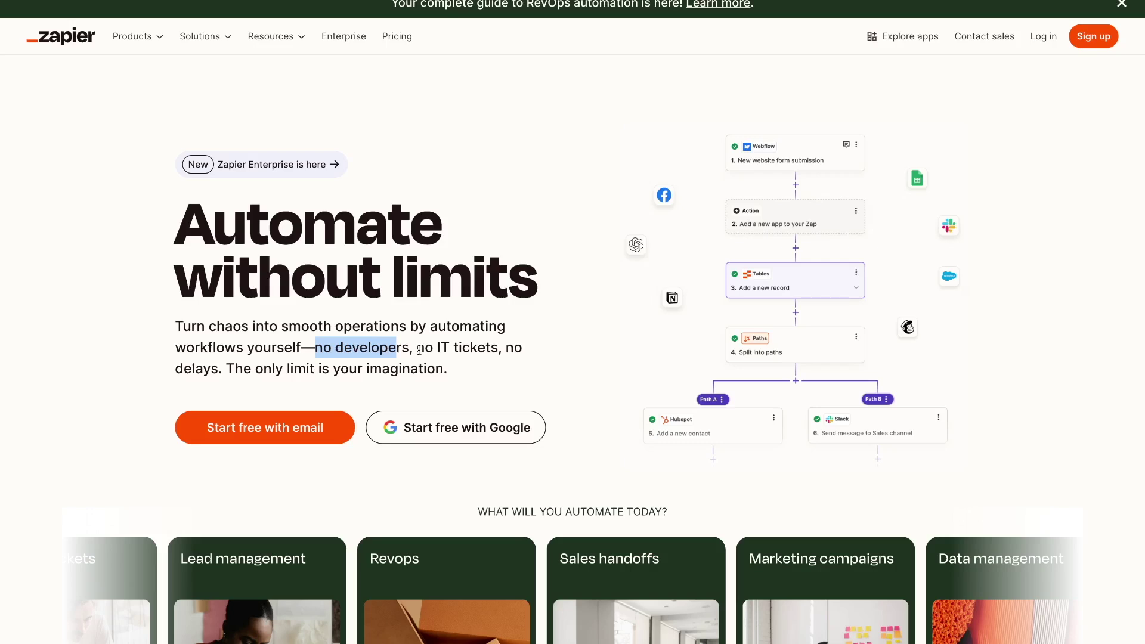
Scroll down the homepage, highlight the 2.2 million companies claim, and scroll back up
{"action": "scroll", "coordinate": [432, 513], "scroll_direction": "down", "scroll_amount": 3}
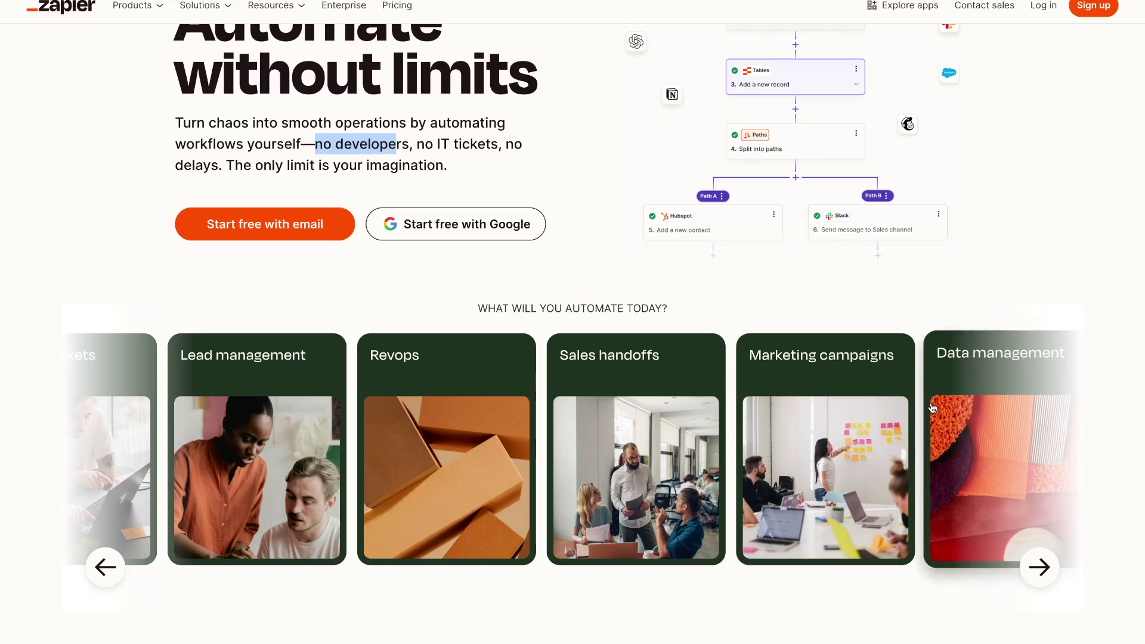
{"action": "scroll", "coordinate": [932, 408], "scroll_direction": "down", "scroll_amount": 2}
{"action": "scroll", "coordinate": [932, 407], "scroll_direction": "down", "scroll_amount": 1}
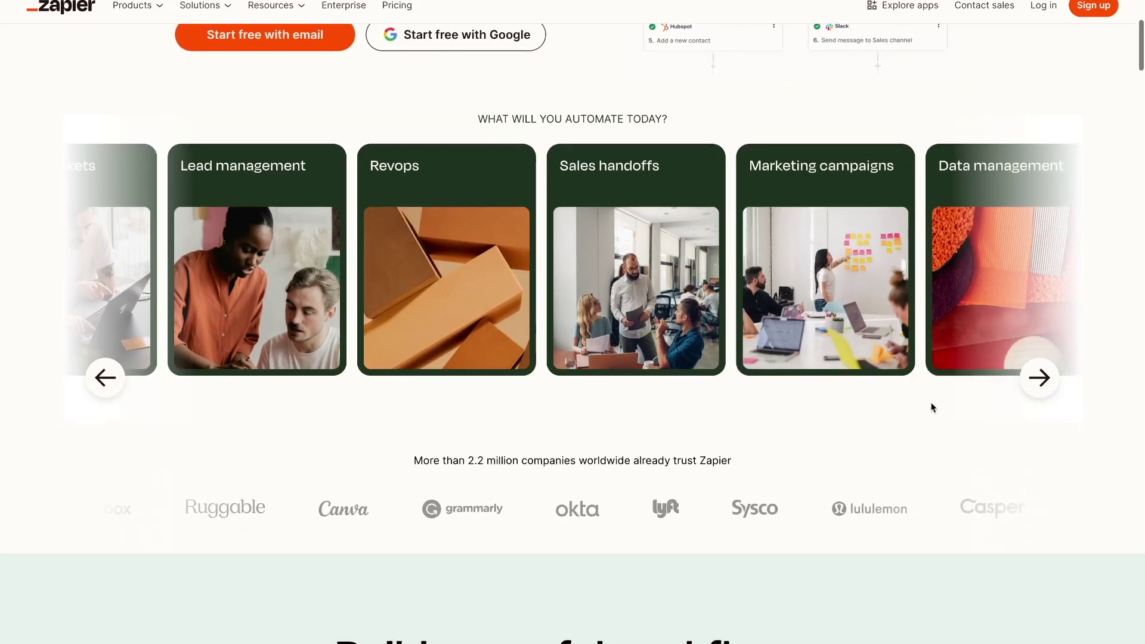
{"action": "left_click_drag", "start_coordinate": [468, 461], "coordinate": [620, 460]}
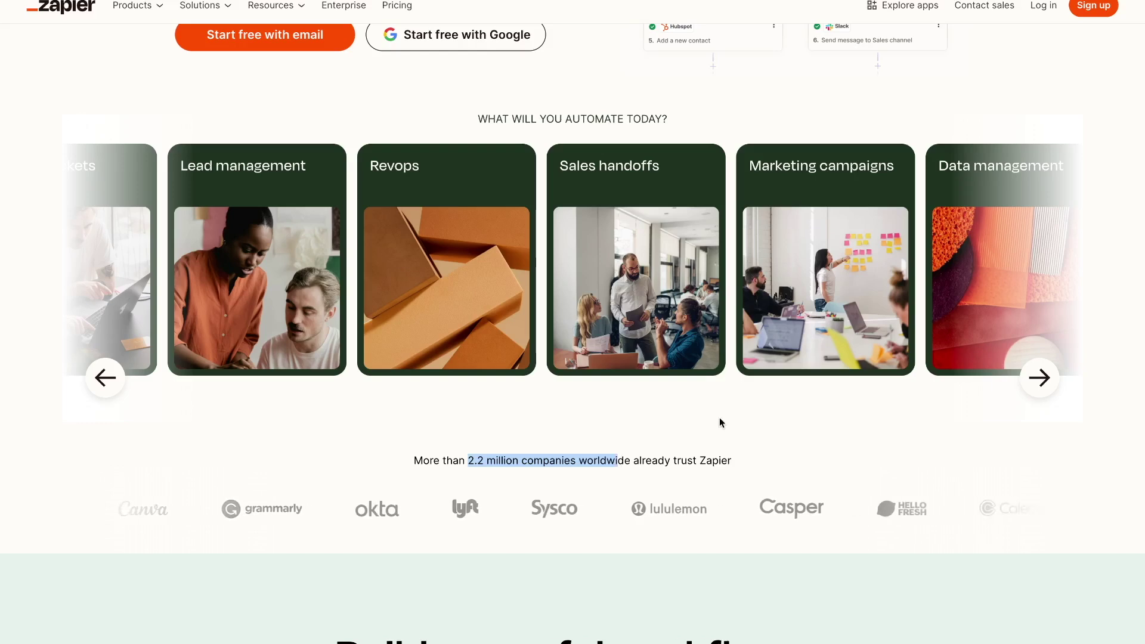
{"action": "scroll", "coordinate": [720, 419], "scroll_direction": "up", "scroll_amount": 6}
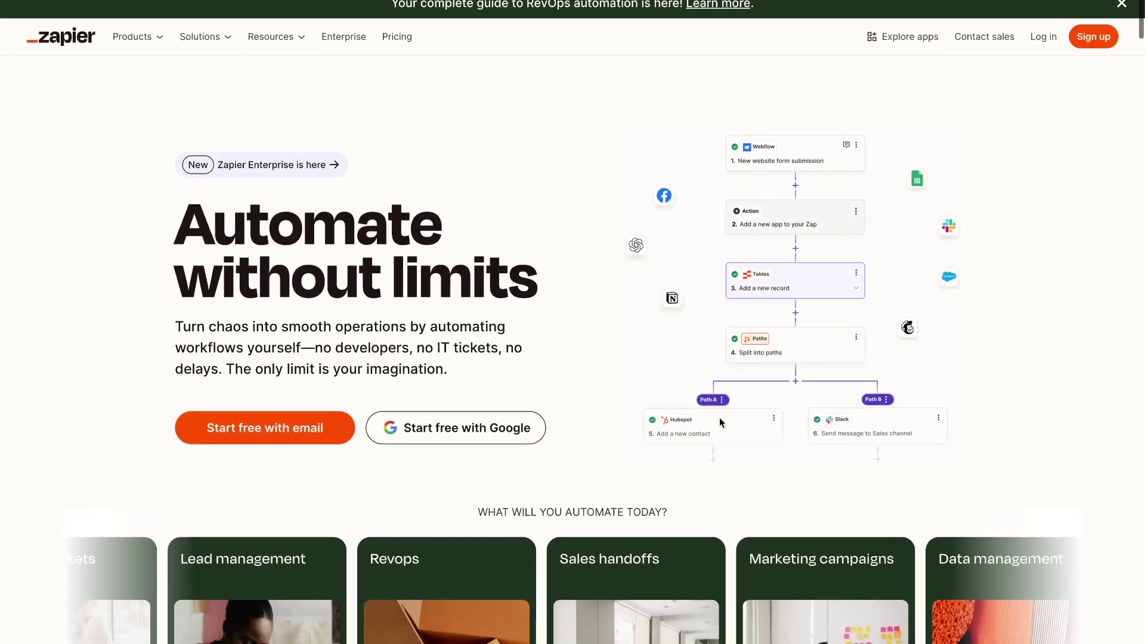
Review the plans on the Pricing page, then return home and sign in with Google
{"action": "left_click", "coordinate": [400, 42]}
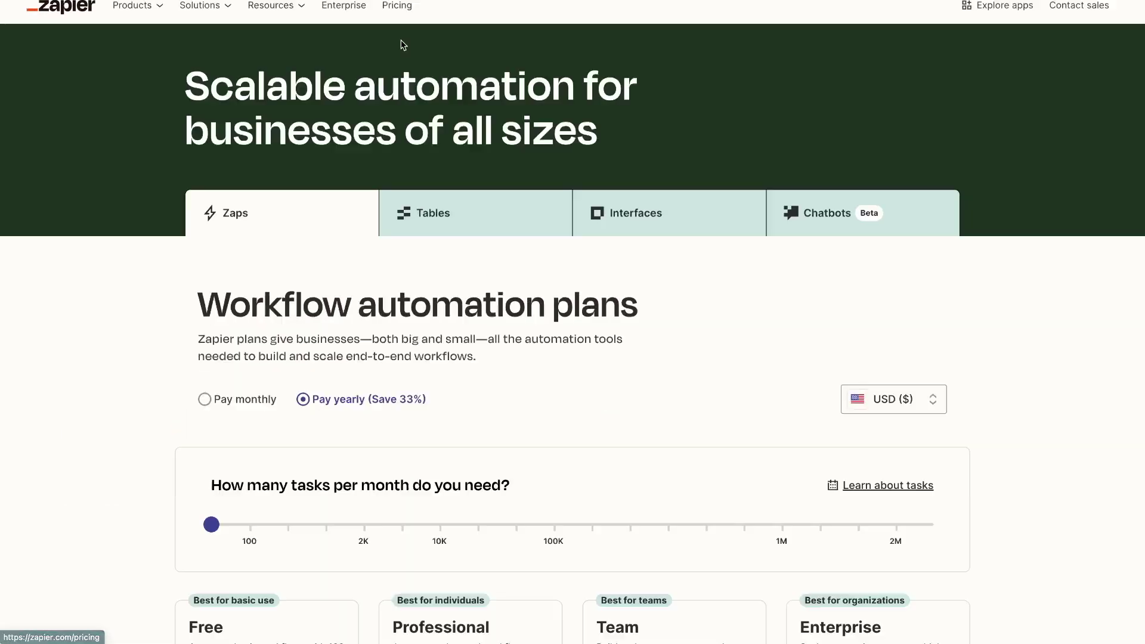
{"action": "scroll", "coordinate": [291, 468], "scroll_direction": "down", "scroll_amount": 1}
{"action": "scroll", "coordinate": [288, 463], "scroll_direction": "down", "scroll_amount": 5}
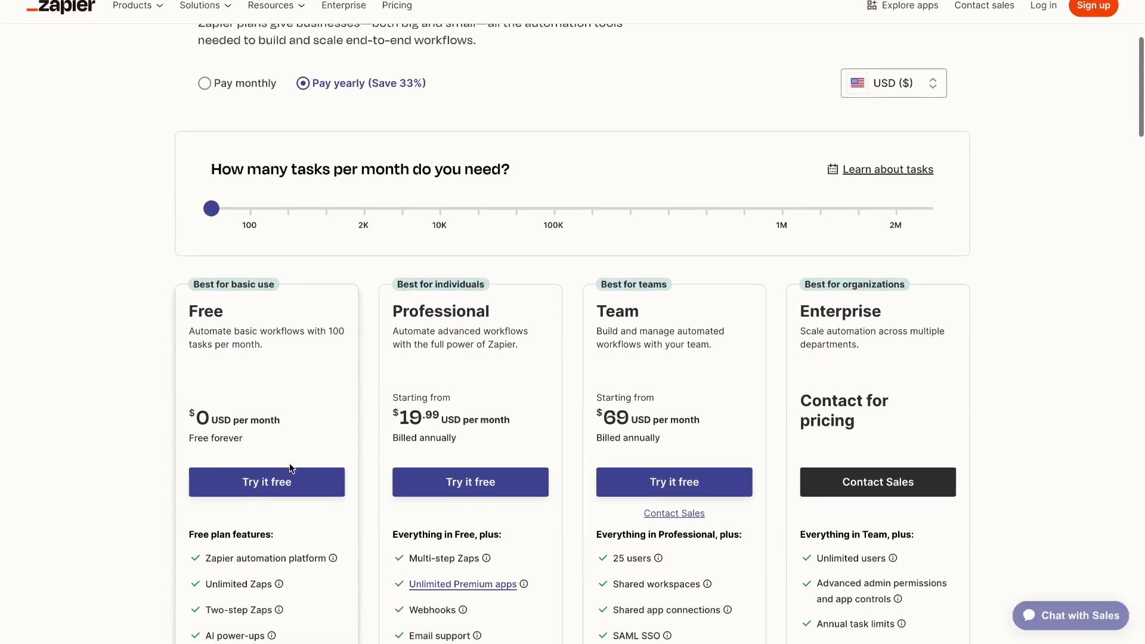
{"action": "scroll", "coordinate": [303, 527], "scroll_direction": "down", "scroll_amount": 2}
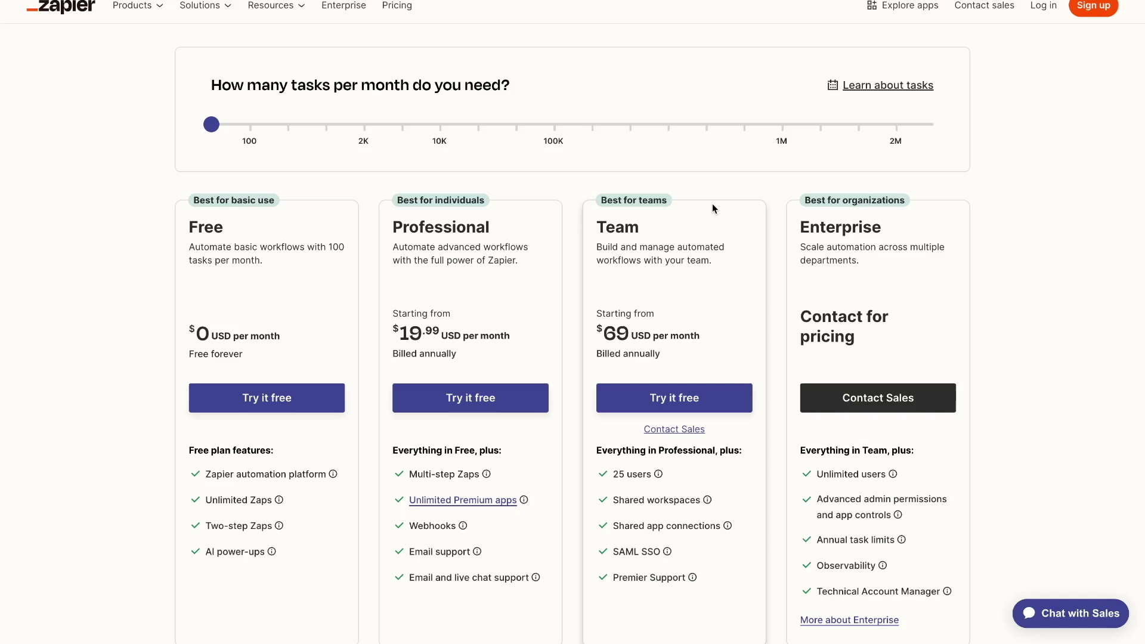
{"action": "scroll", "coordinate": [713, 206], "scroll_direction": "up", "scroll_amount": 5}
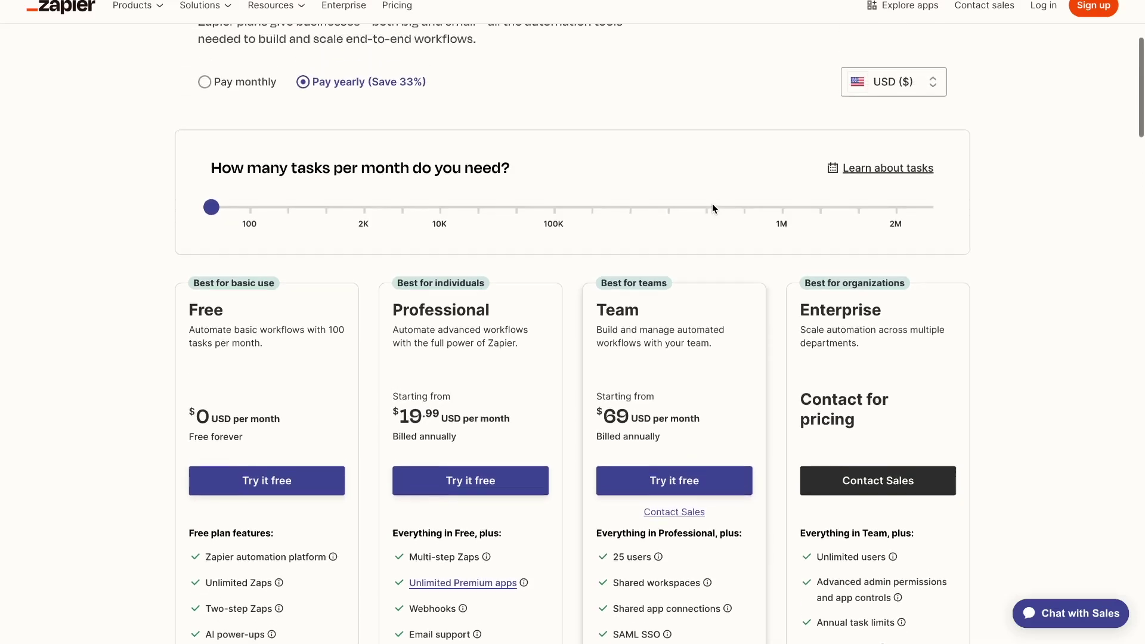
{"action": "scroll", "coordinate": [712, 203], "scroll_direction": "up", "scroll_amount": 1}
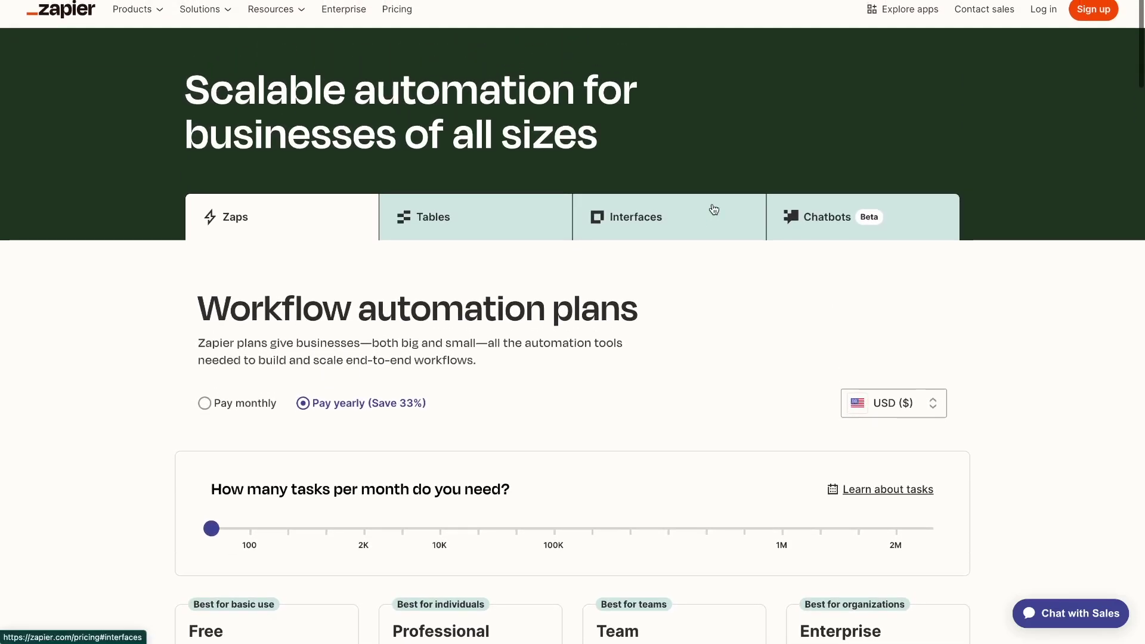
{"action": "left_click", "coordinate": [79, 14]}
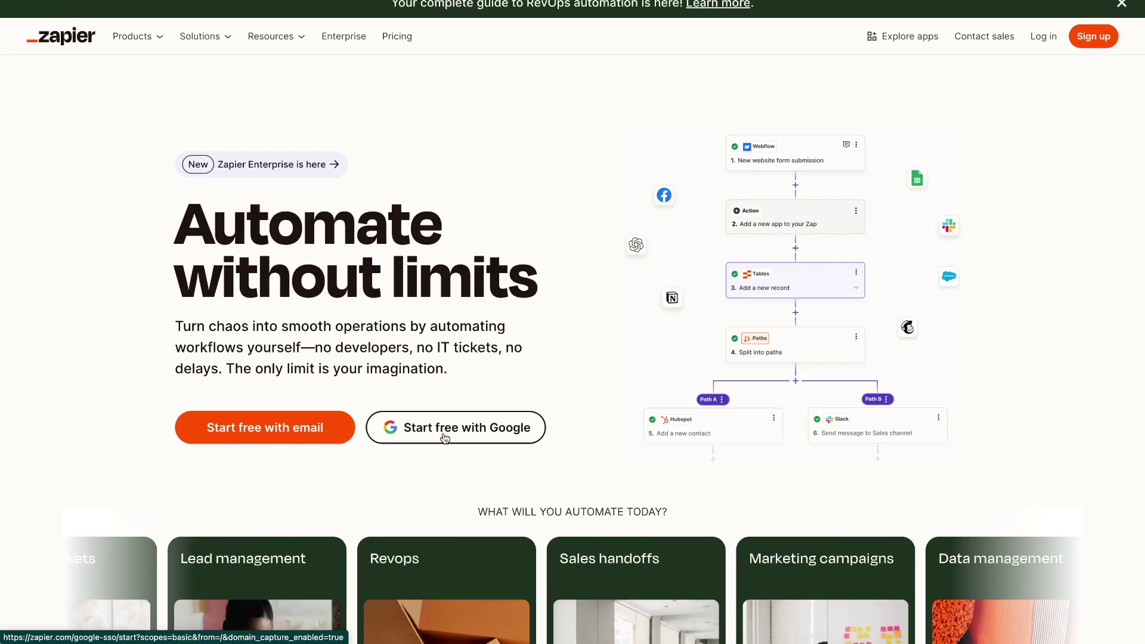
{"action": "left_click", "coordinate": [445, 428]}
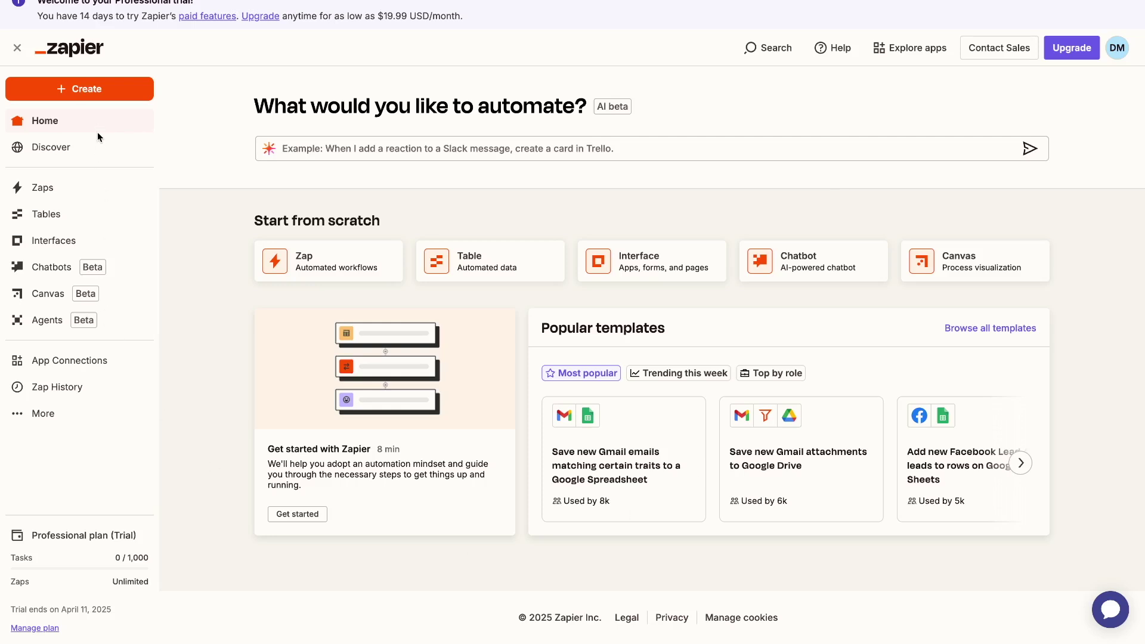
Browse the Discover use-case templates, then go back to the Home dashboard
{"action": "left_click", "coordinate": [63, 149]}
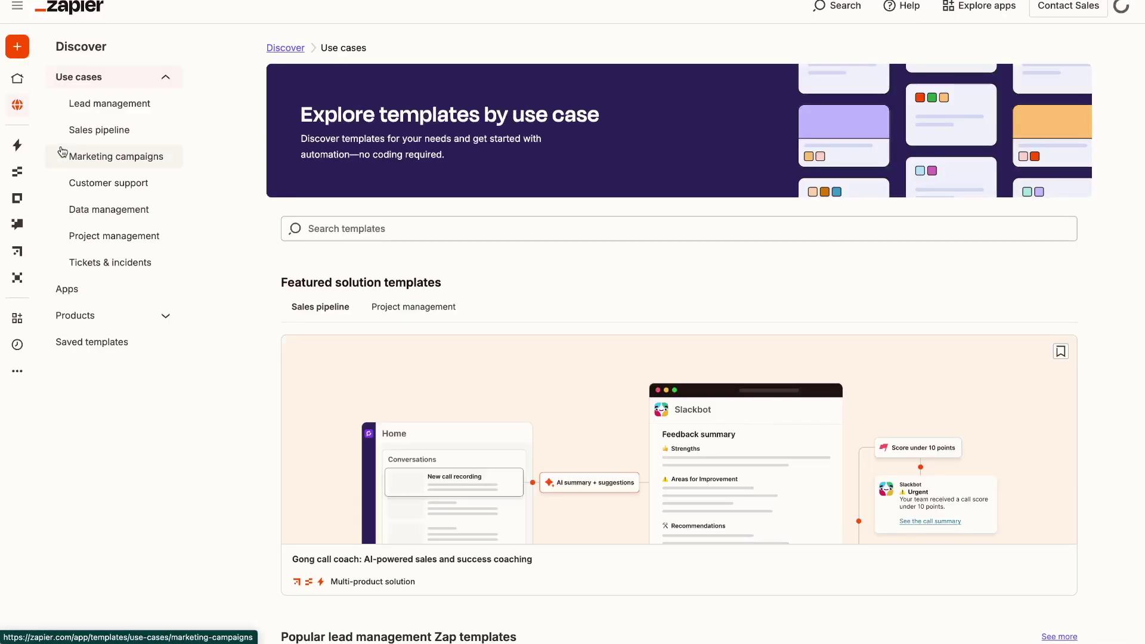
{"action": "scroll", "coordinate": [514, 269], "scroll_direction": "down", "scroll_amount": 10}
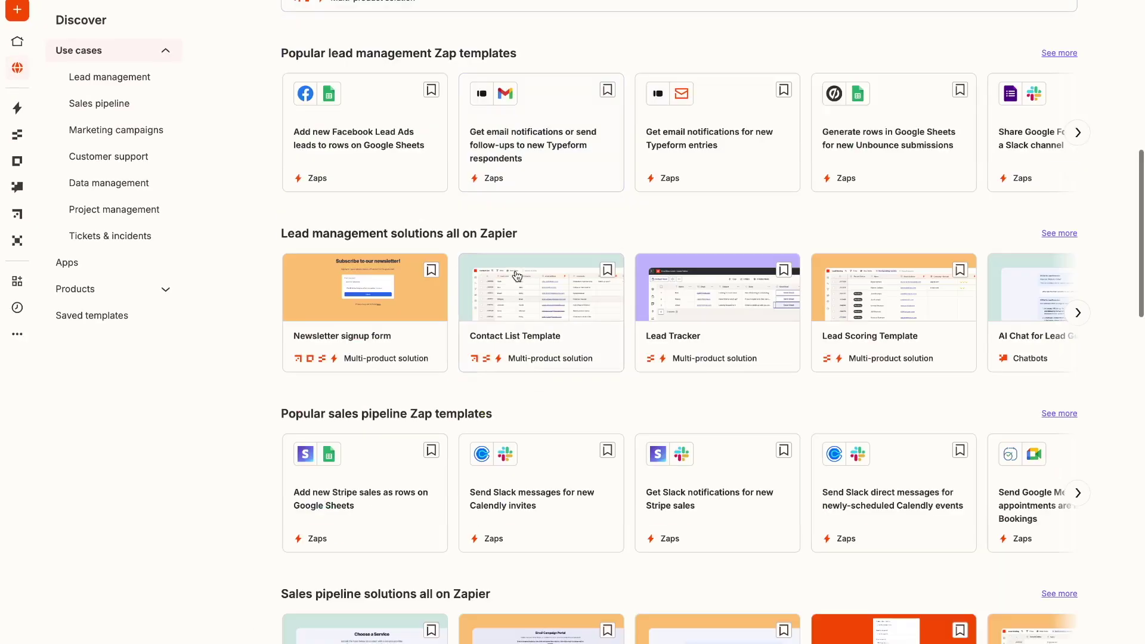
{"action": "scroll", "coordinate": [537, 370], "scroll_direction": "up", "scroll_amount": 6}
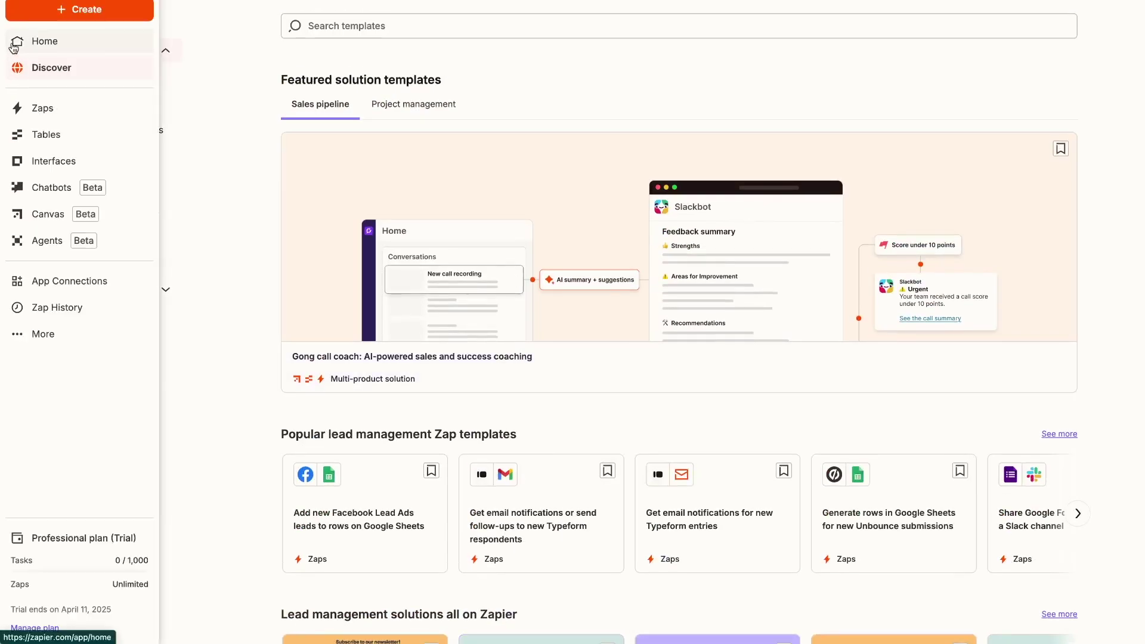
{"action": "left_click", "coordinate": [37, 39]}
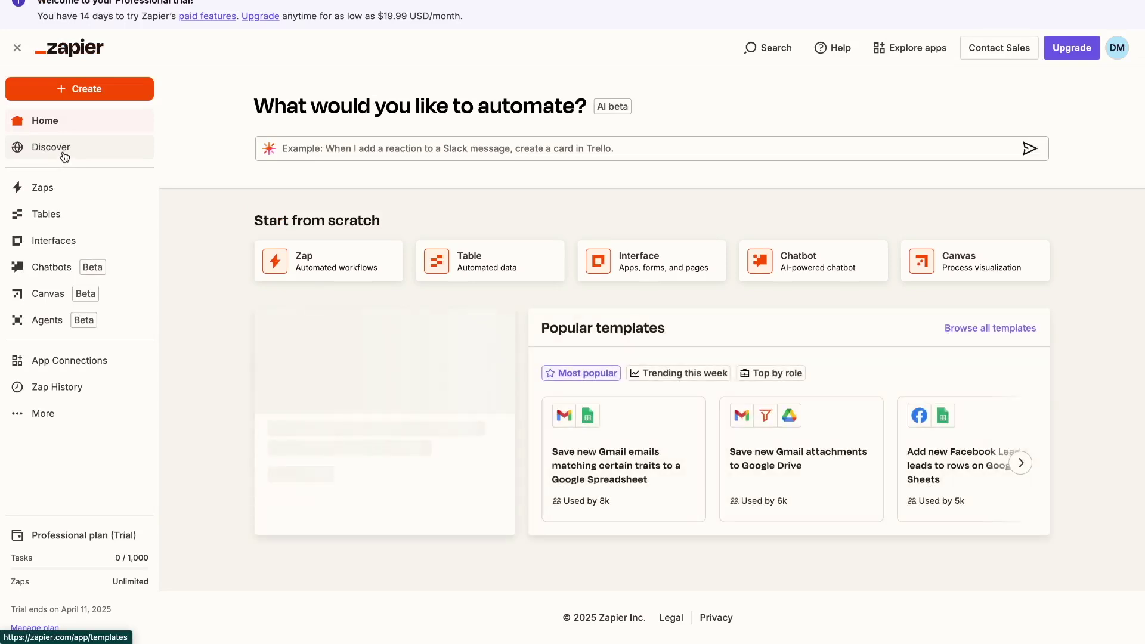
Look through the Zaps, Tables, Apps and Zap History sections
{"action": "left_click", "coordinate": [56, 187]}
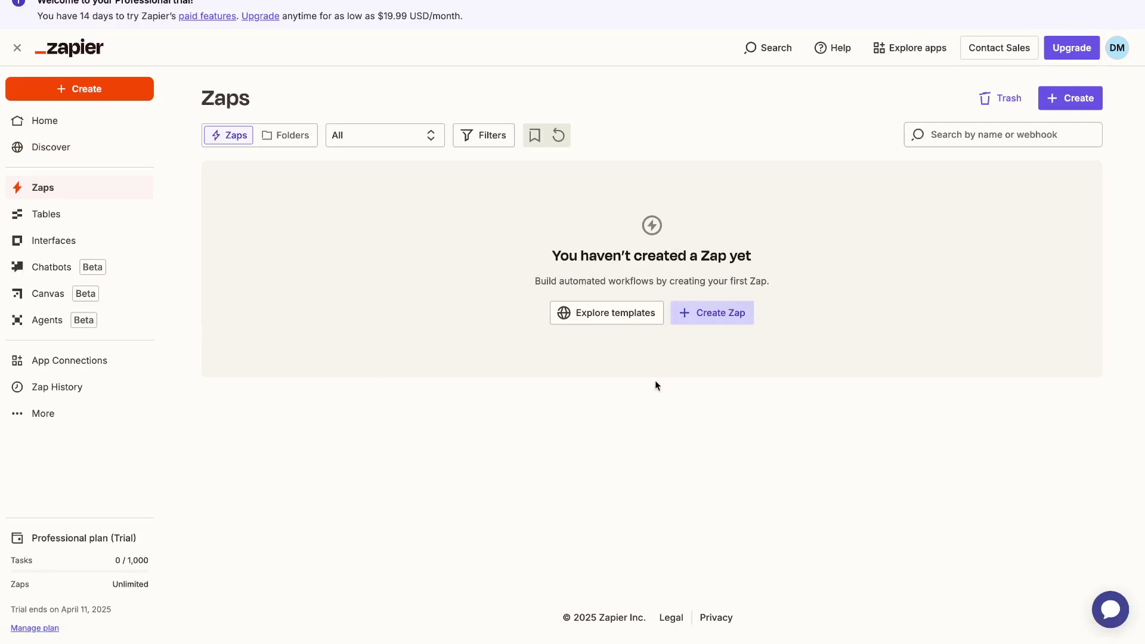
{"action": "left_click", "coordinate": [74, 216]}
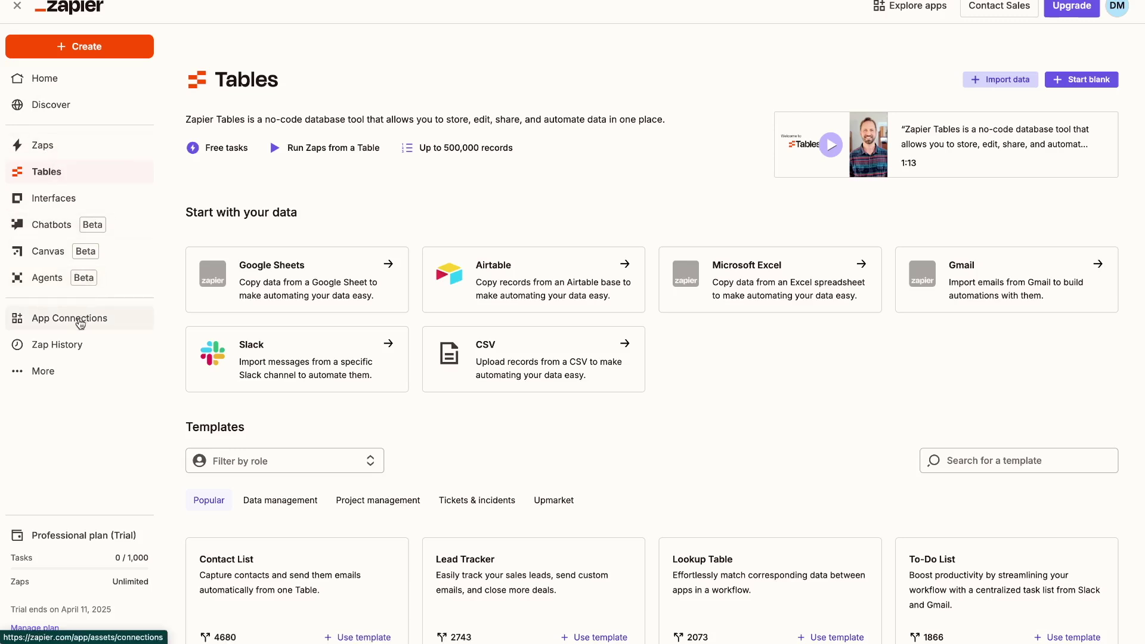
{"action": "left_click", "coordinate": [81, 321]}
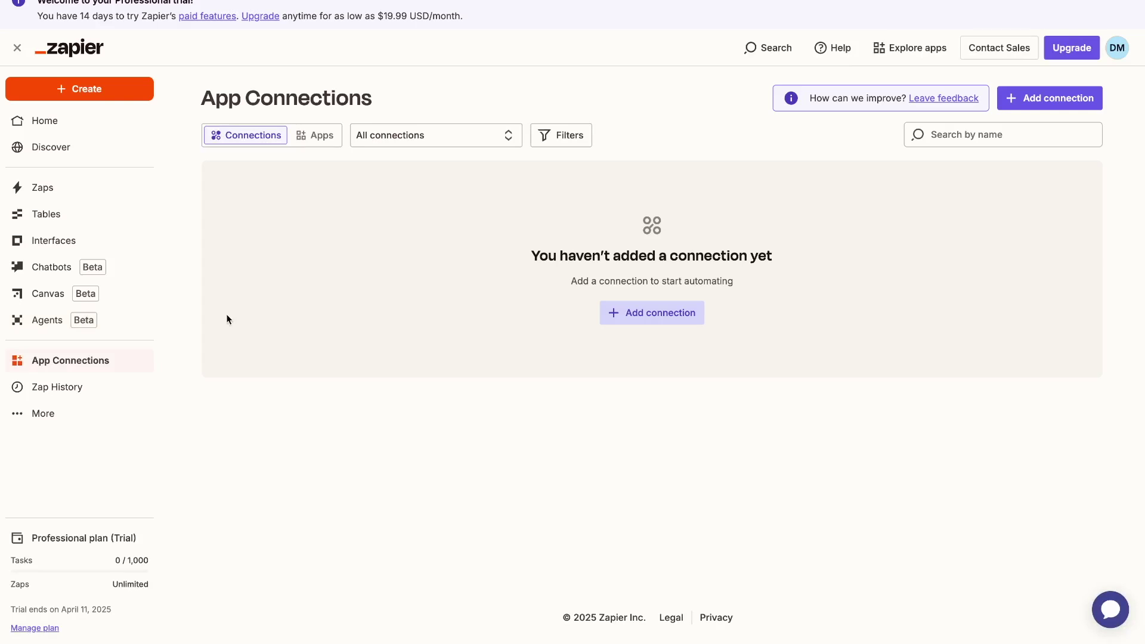
{"action": "left_click", "coordinate": [42, 388]}
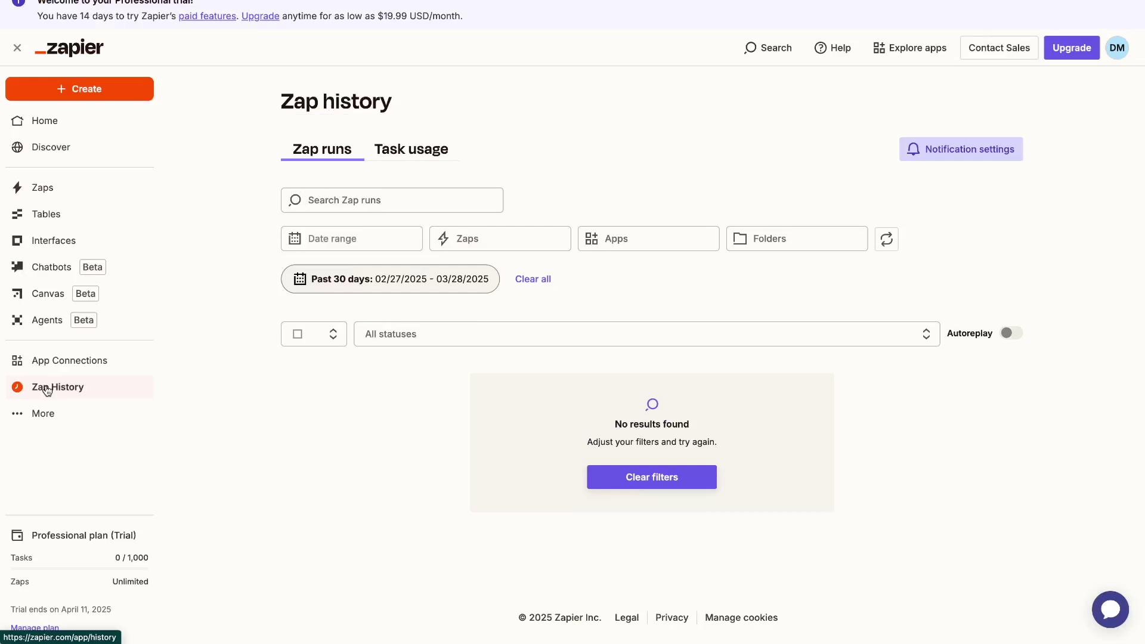
Glance at the More sections and the account menu, then return to Home
{"action": "left_click", "coordinate": [45, 415]}
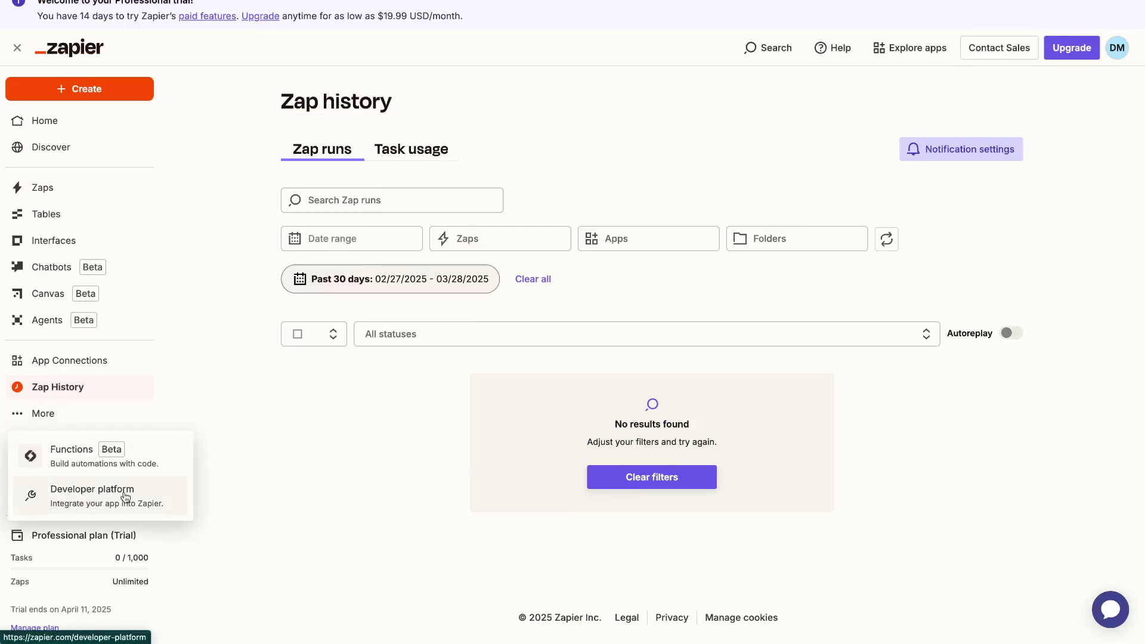
{"action": "left_click", "coordinate": [232, 484]}
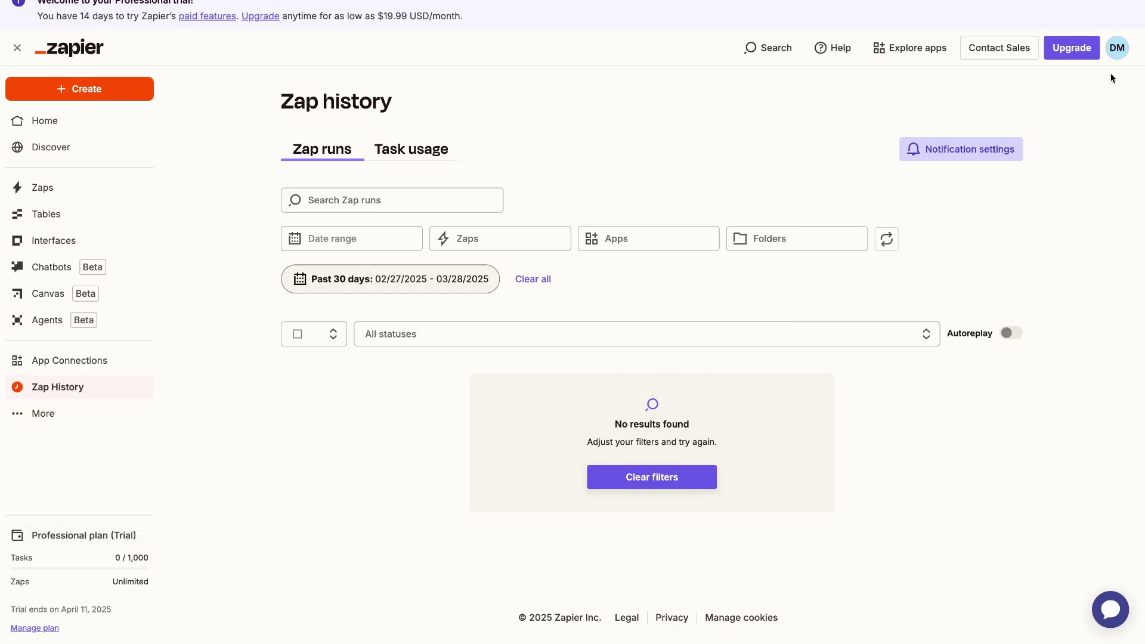
{"action": "left_click", "coordinate": [1119, 50]}
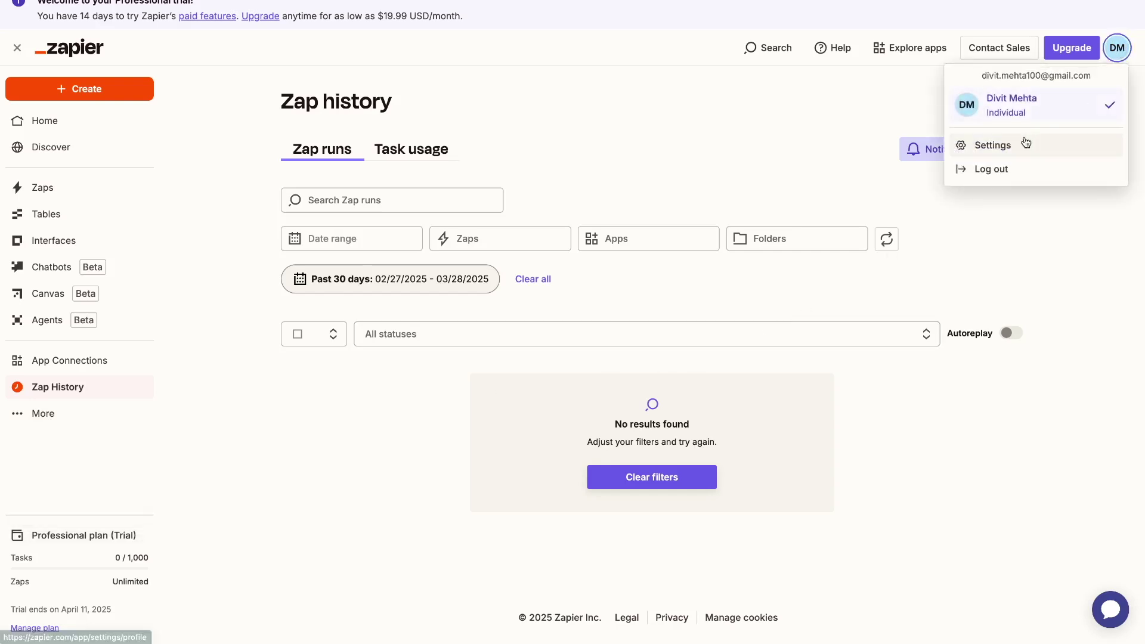
{"action": "left_click", "coordinate": [1076, 227]}
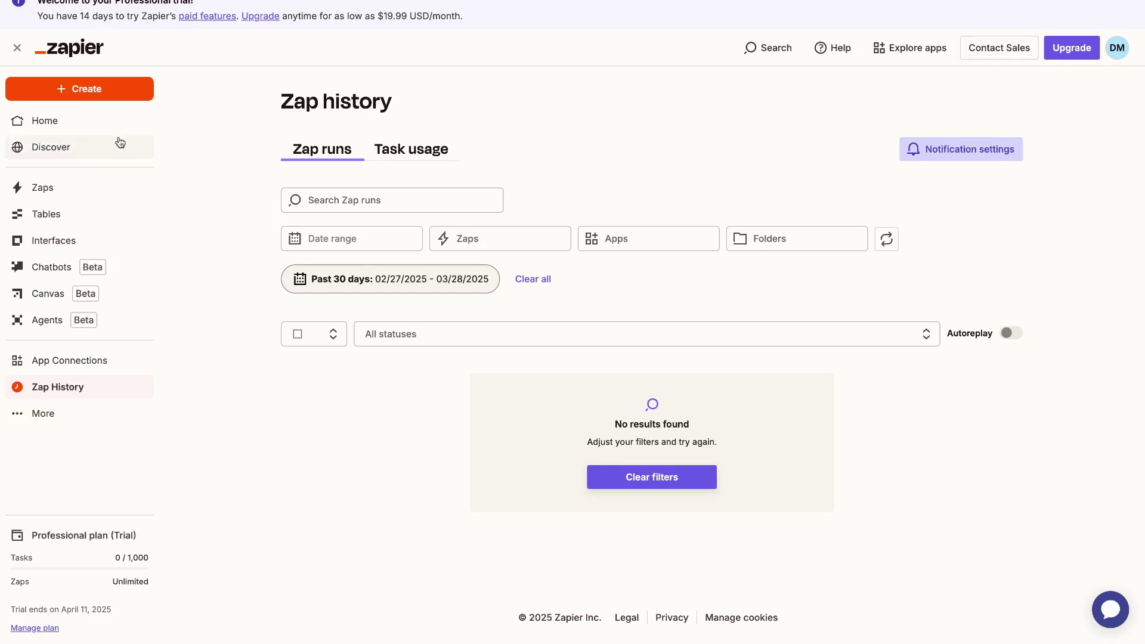
{"action": "left_click", "coordinate": [80, 129]}
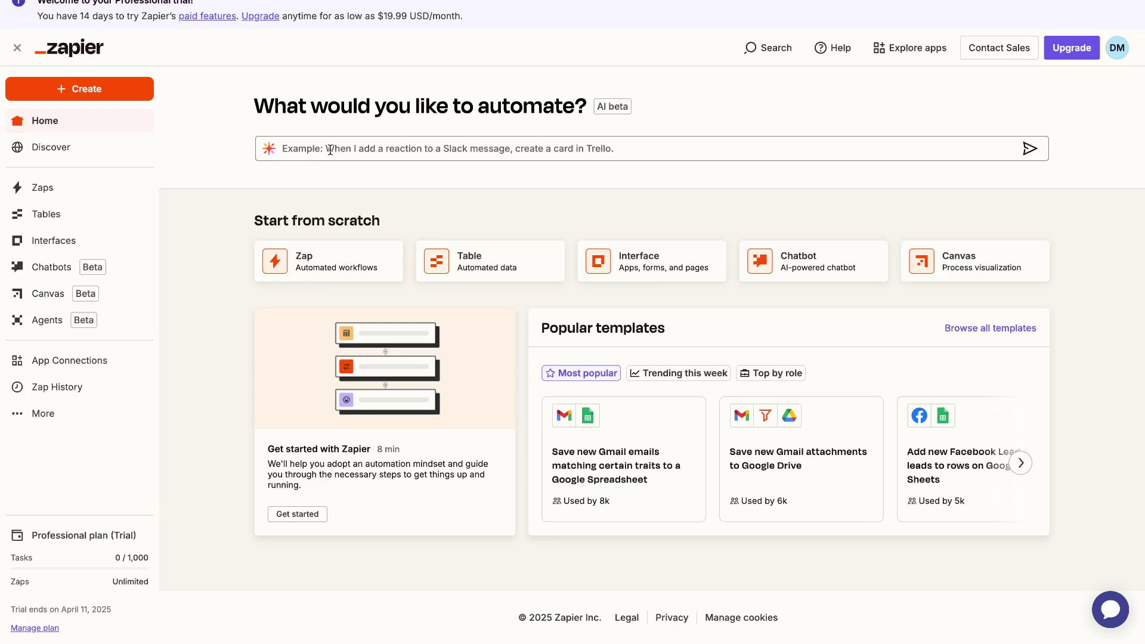
Start a new Zap from the Create menu
{"action": "left_click", "coordinate": [128, 96]}
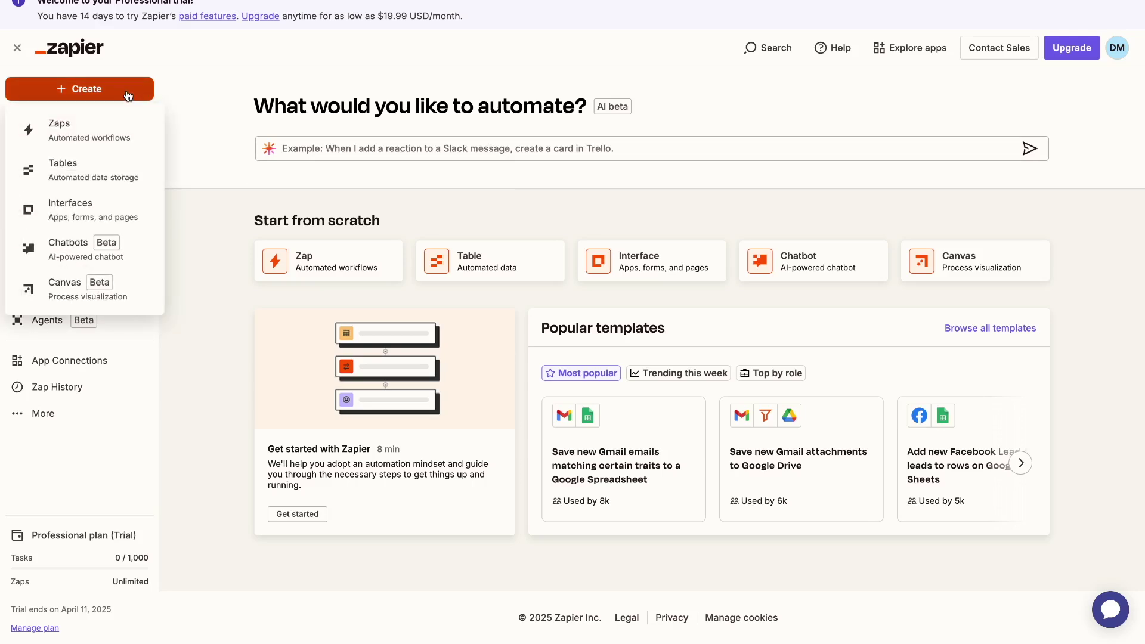
{"action": "left_click", "coordinate": [94, 138]}
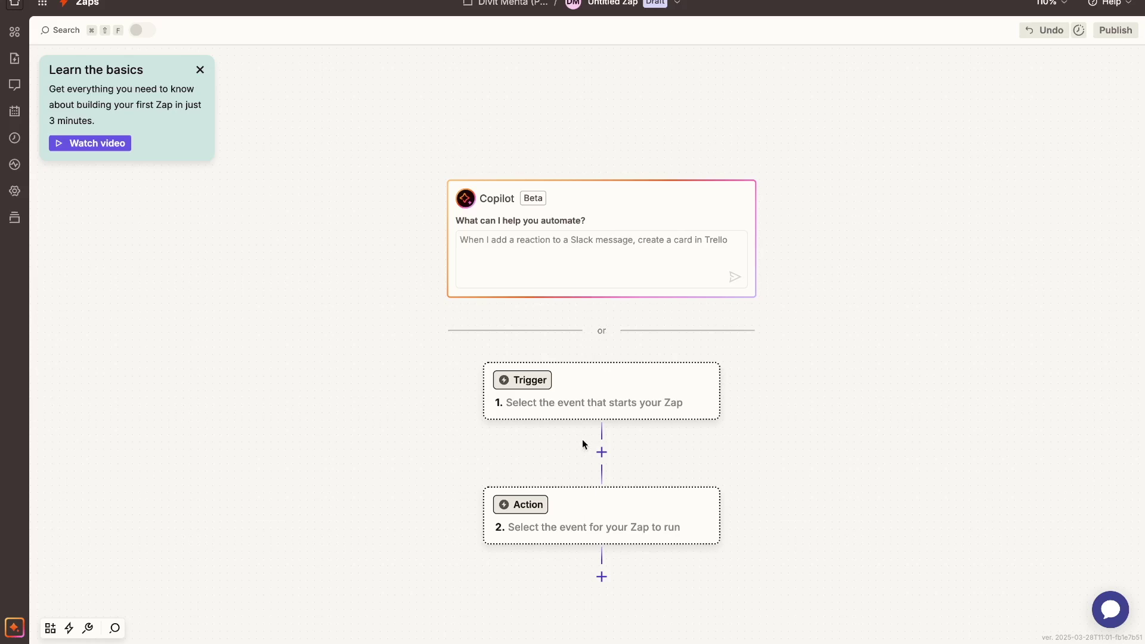
Search 'form' and pick Google Forms as the trigger app
{"action": "left_click", "coordinate": [576, 387]}
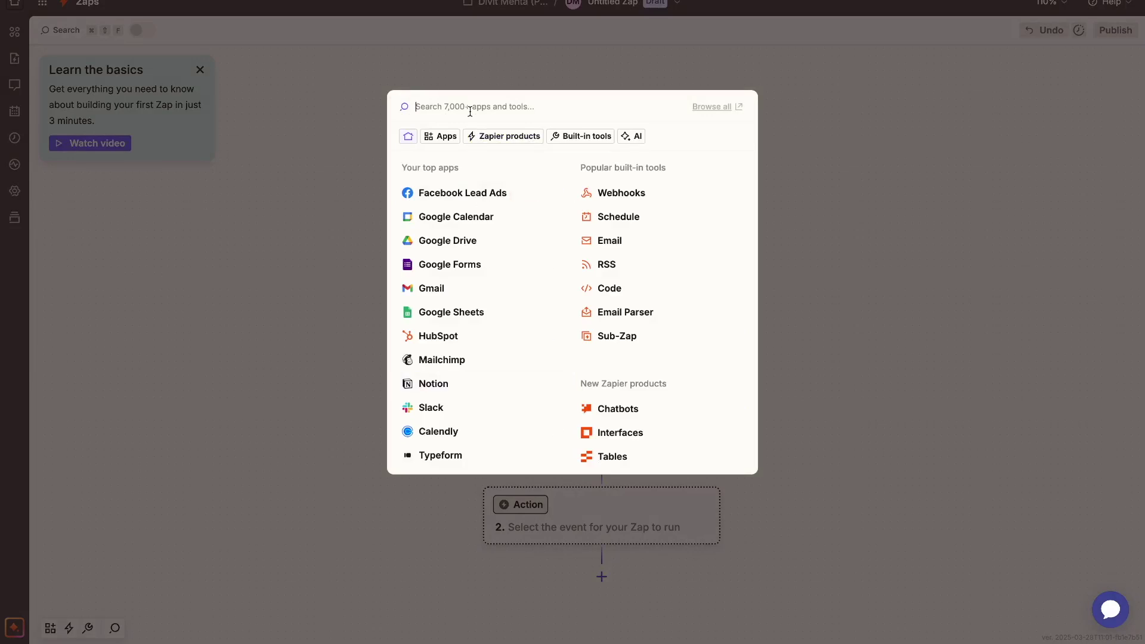
{"action": "type", "text": "form"}
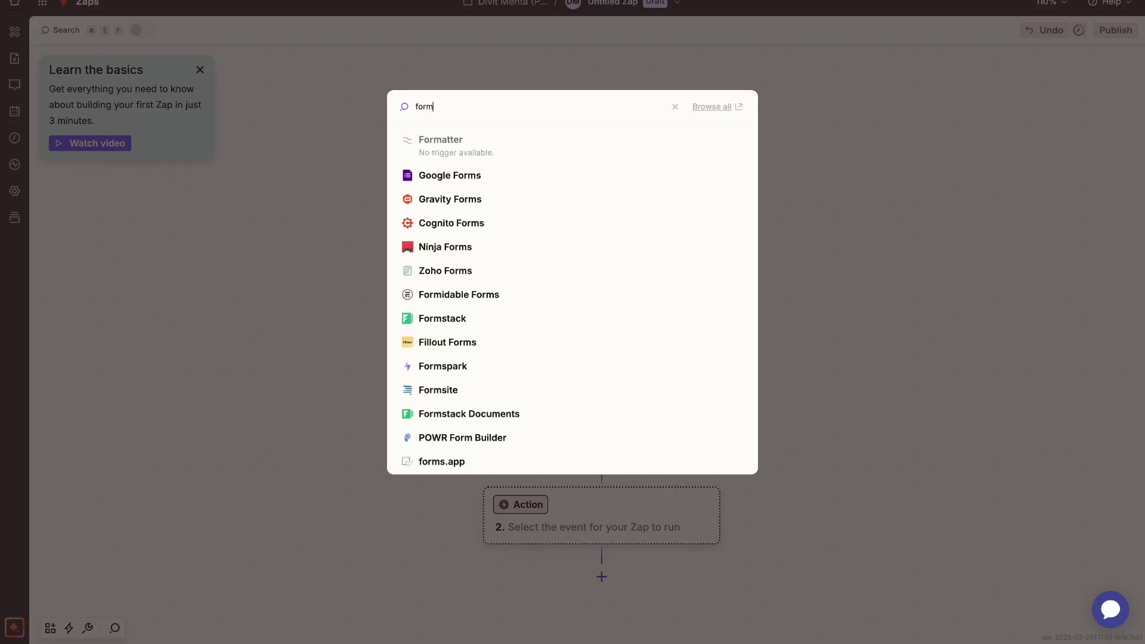
{"action": "left_click", "coordinate": [457, 176]}
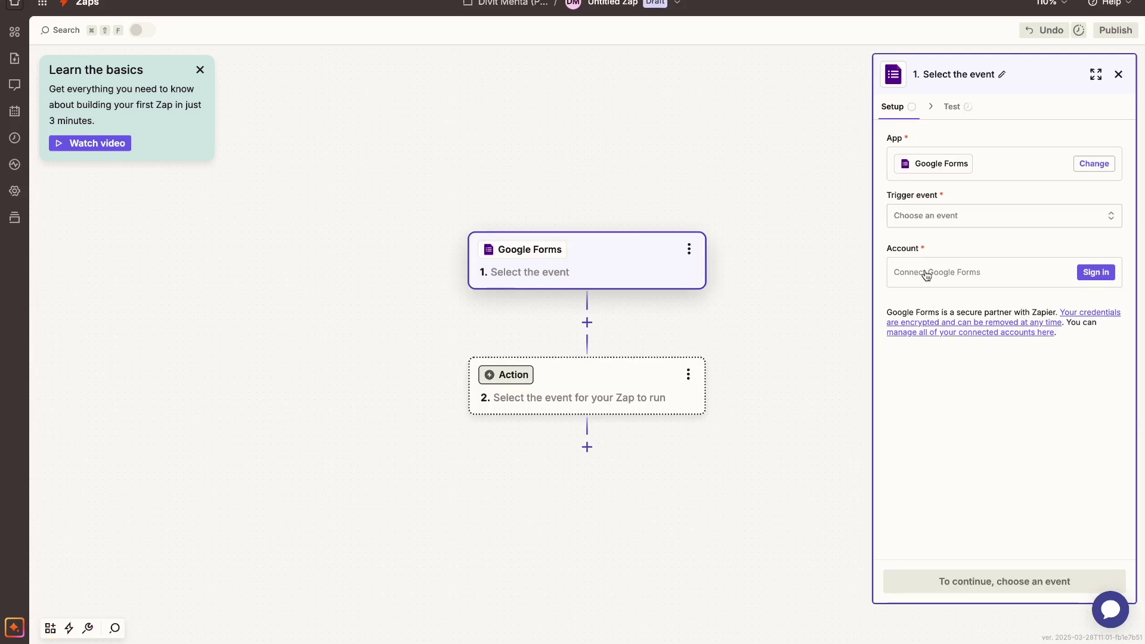
Set the trigger event to New Form Response and watch the Contact Information form
{"action": "left_click", "coordinate": [934, 219]}
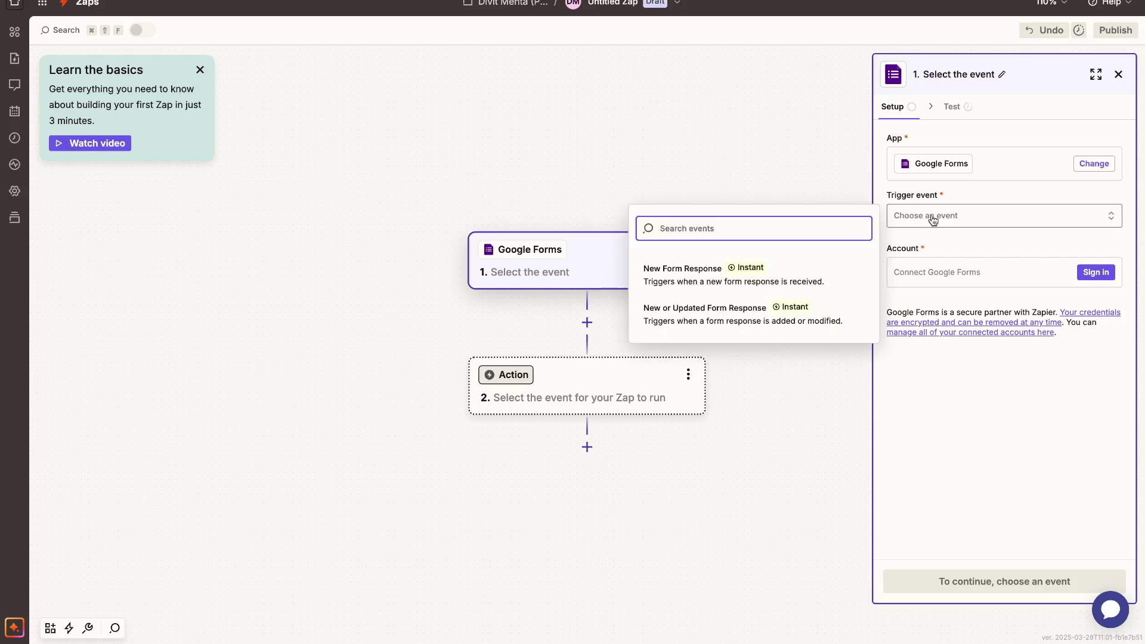
{"action": "left_click", "coordinate": [690, 277]}
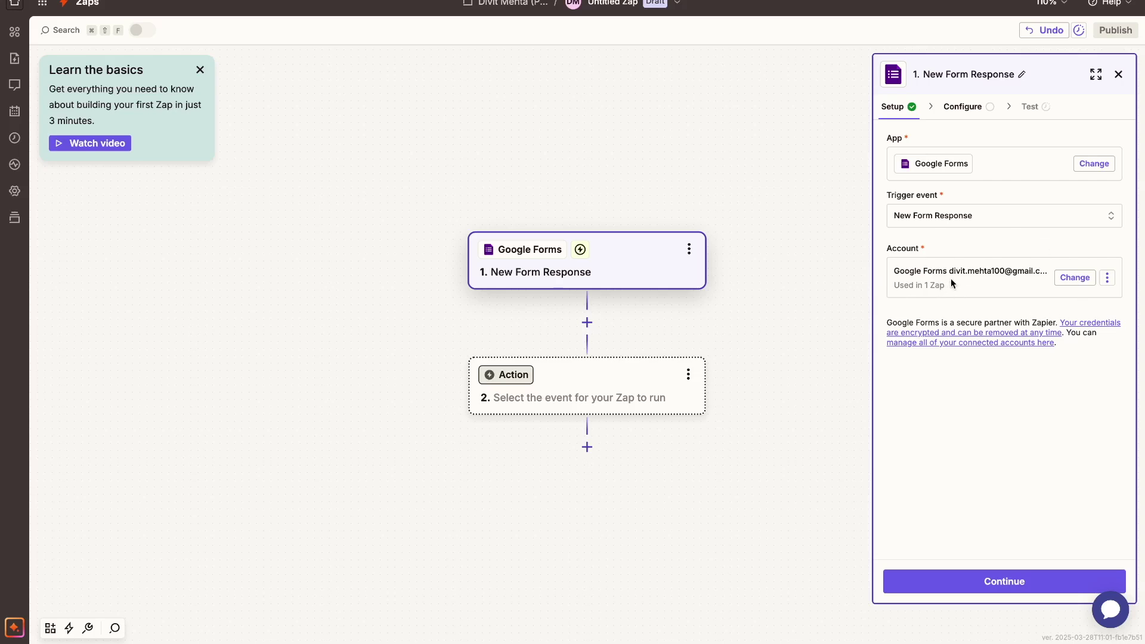
{"action": "left_click", "coordinate": [999, 579]}
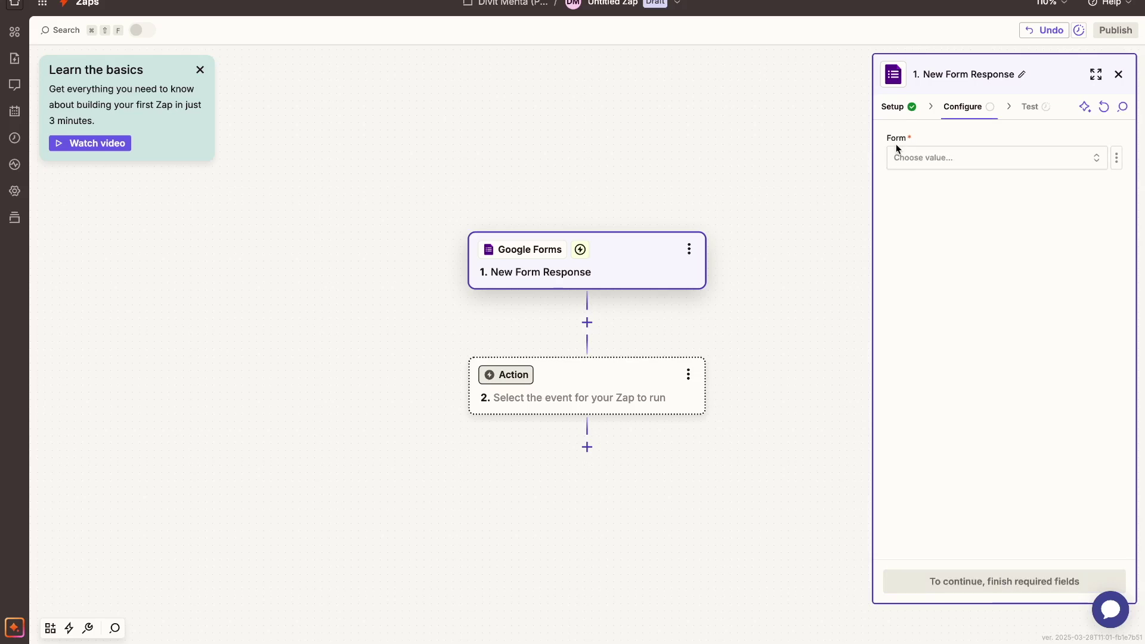
{"action": "left_click", "coordinate": [905, 164]}
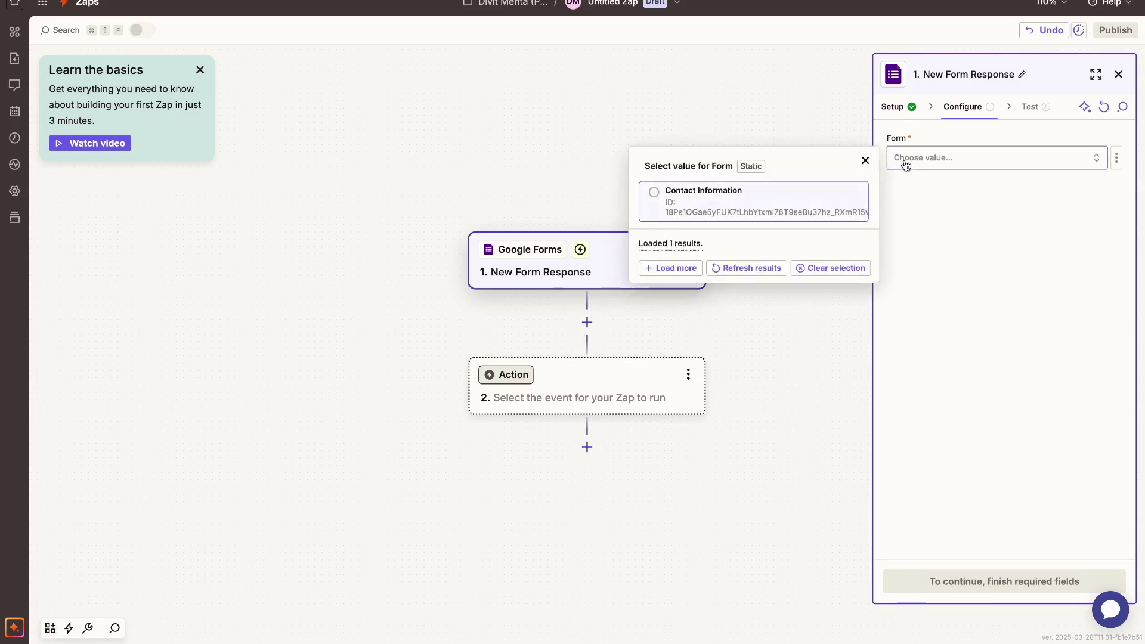
{"action": "left_click", "coordinate": [657, 196]}
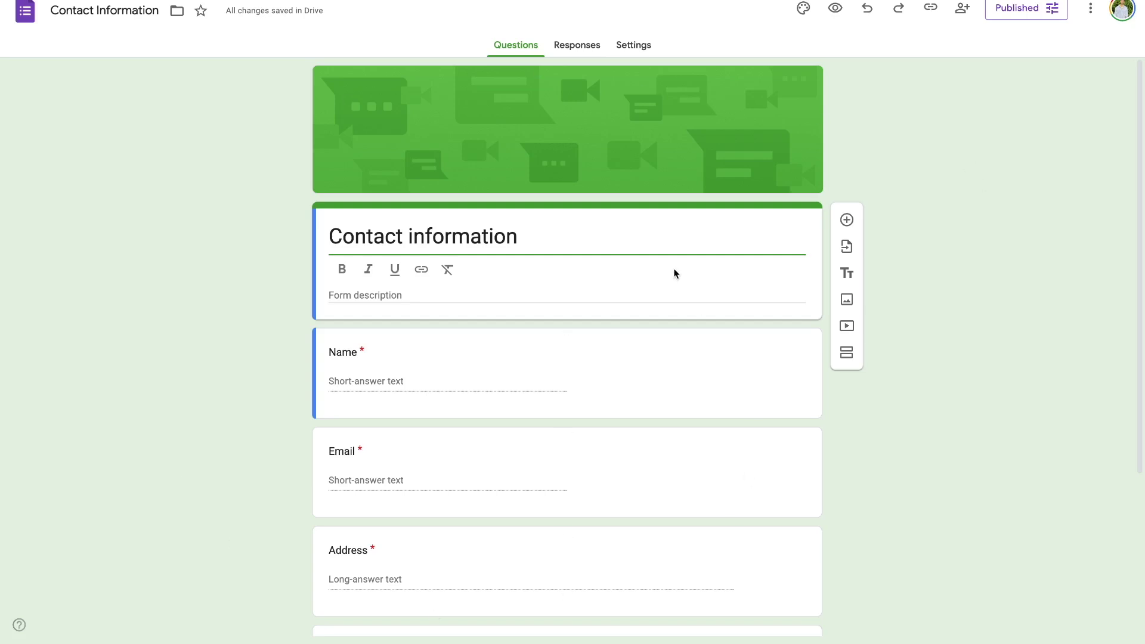
Scroll through the Contact Information form's Name, Email, Address, Phone and Comments questions
{"action": "scroll", "coordinate": [674, 274], "scroll_direction": "down", "scroll_amount": 3}
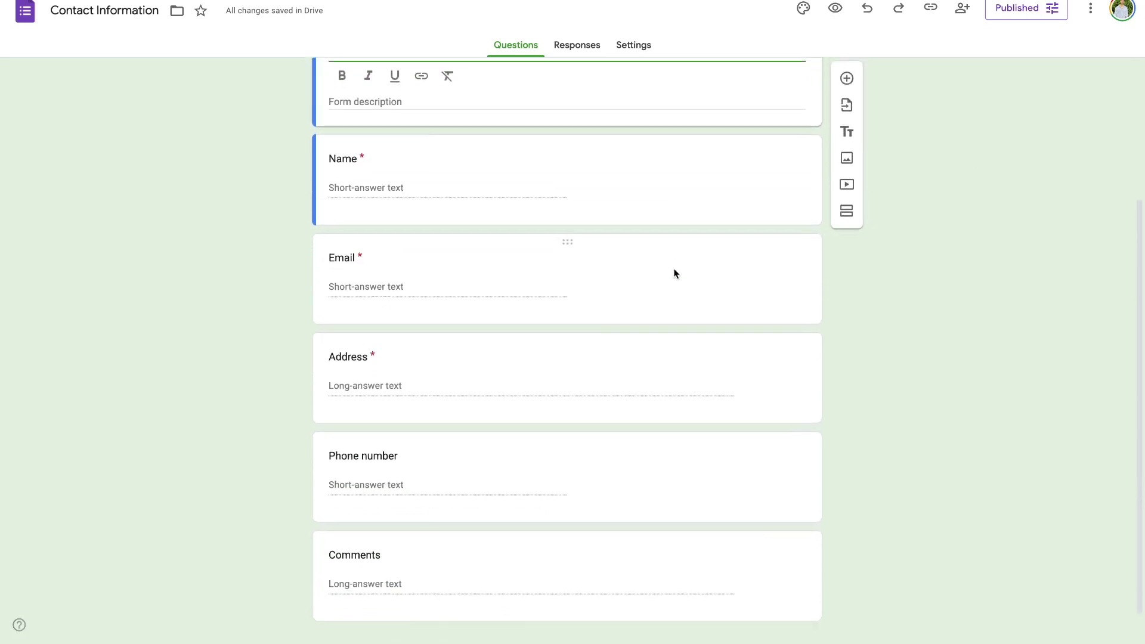
{"action": "scroll", "coordinate": [674, 271], "scroll_direction": "up", "scroll_amount": 3}
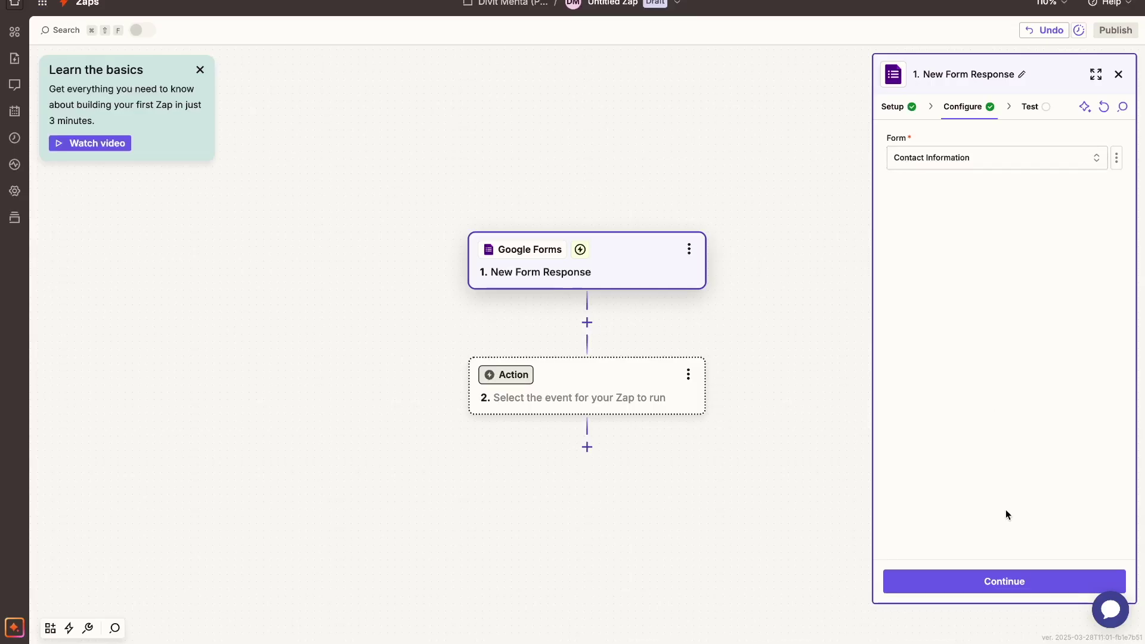
Test the trigger and continue with Form Response A as the sample record
{"action": "left_click", "coordinate": [1008, 587]}
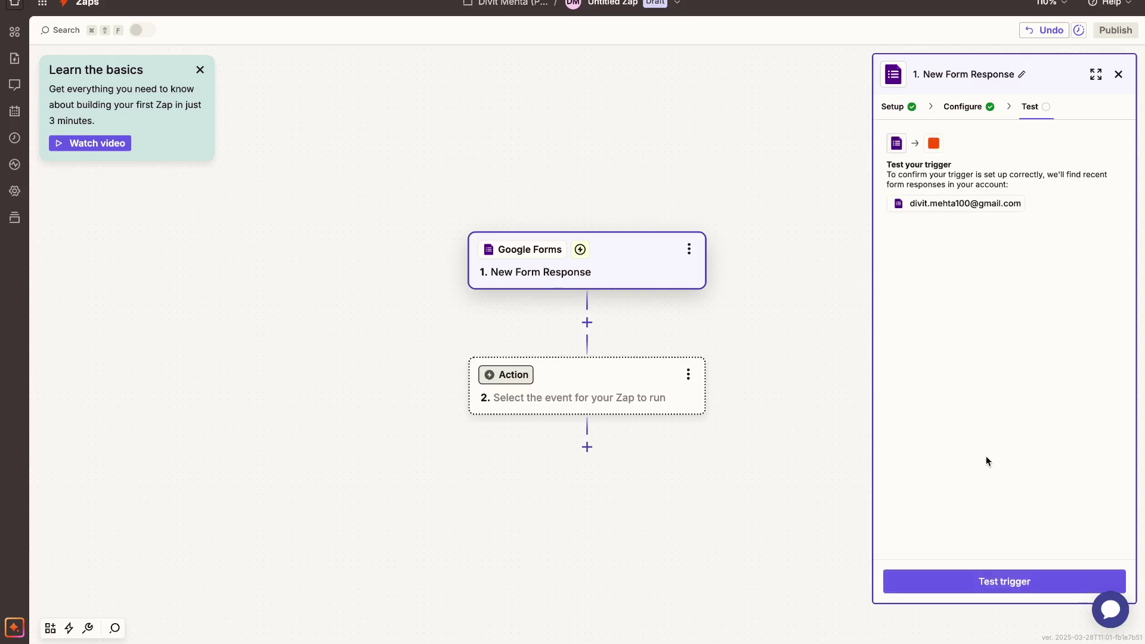
{"action": "left_click", "coordinate": [993, 588]}
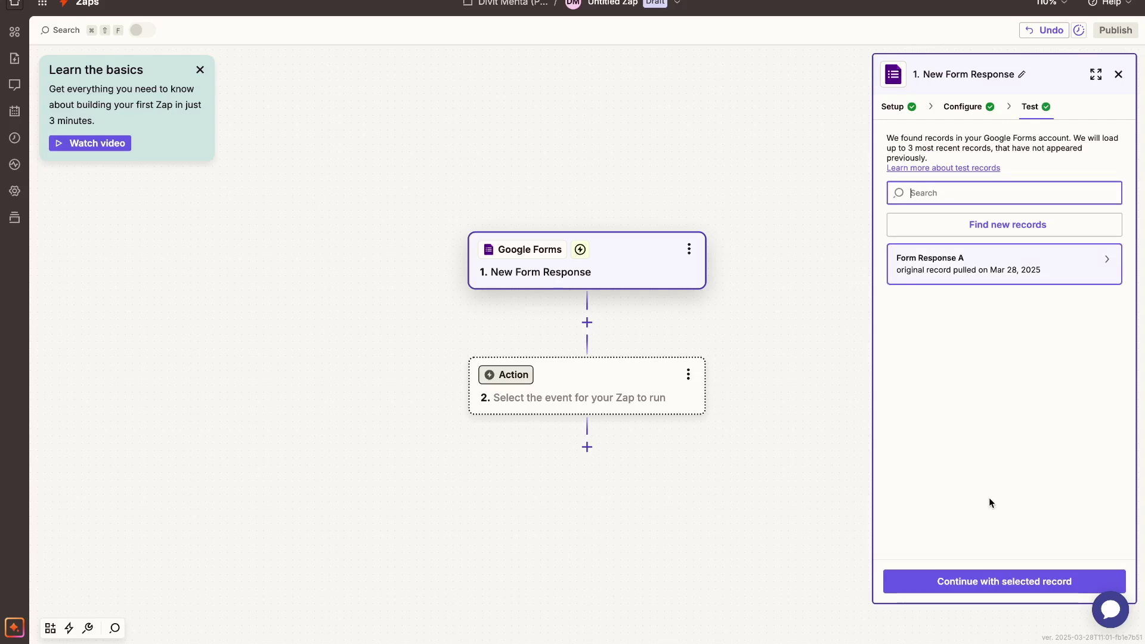
{"action": "left_click", "coordinate": [1107, 263]}
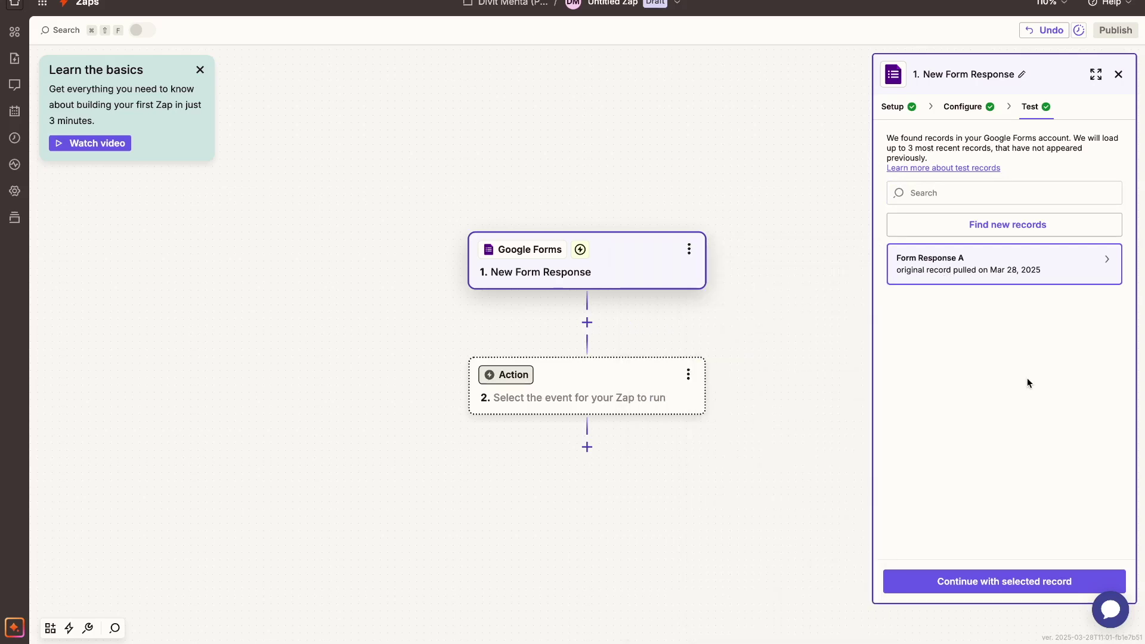
{"action": "left_click", "coordinate": [1022, 585]}
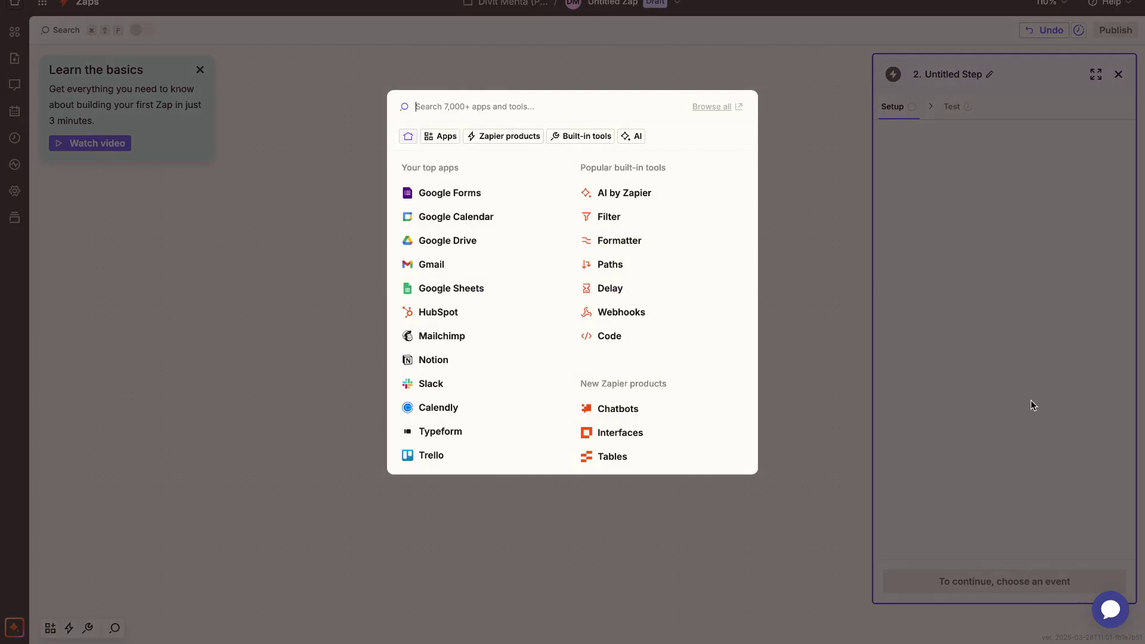
Make step 2 a Google Sheets action with the event Create Multiple Spreadsheet Rows
{"action": "left_click", "coordinate": [828, 99]}
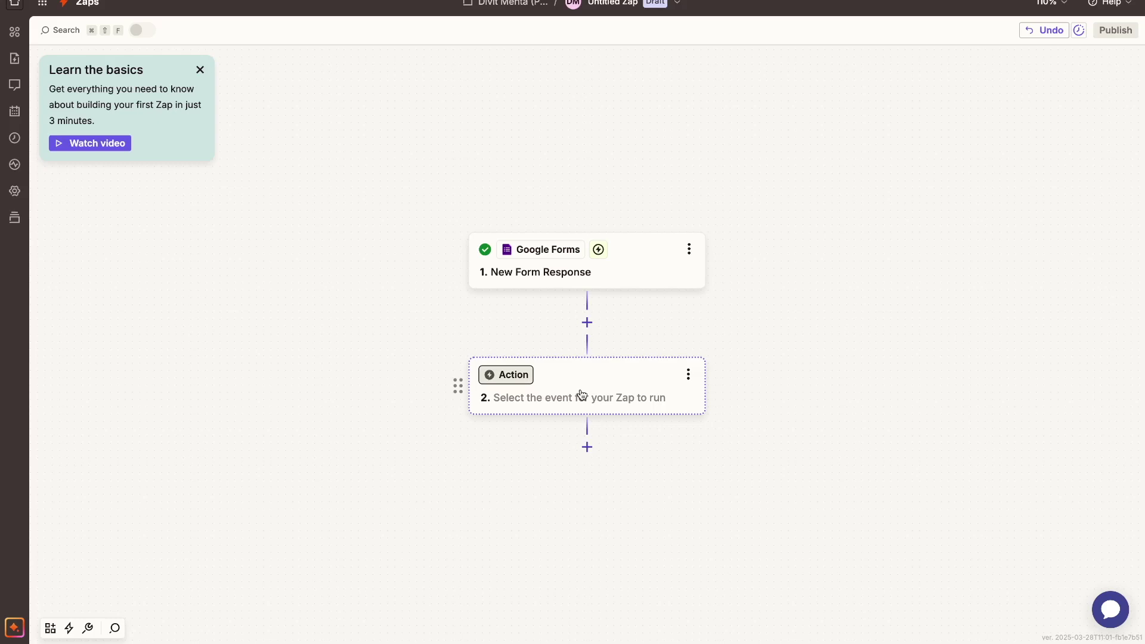
{"action": "left_click", "coordinate": [581, 394]}
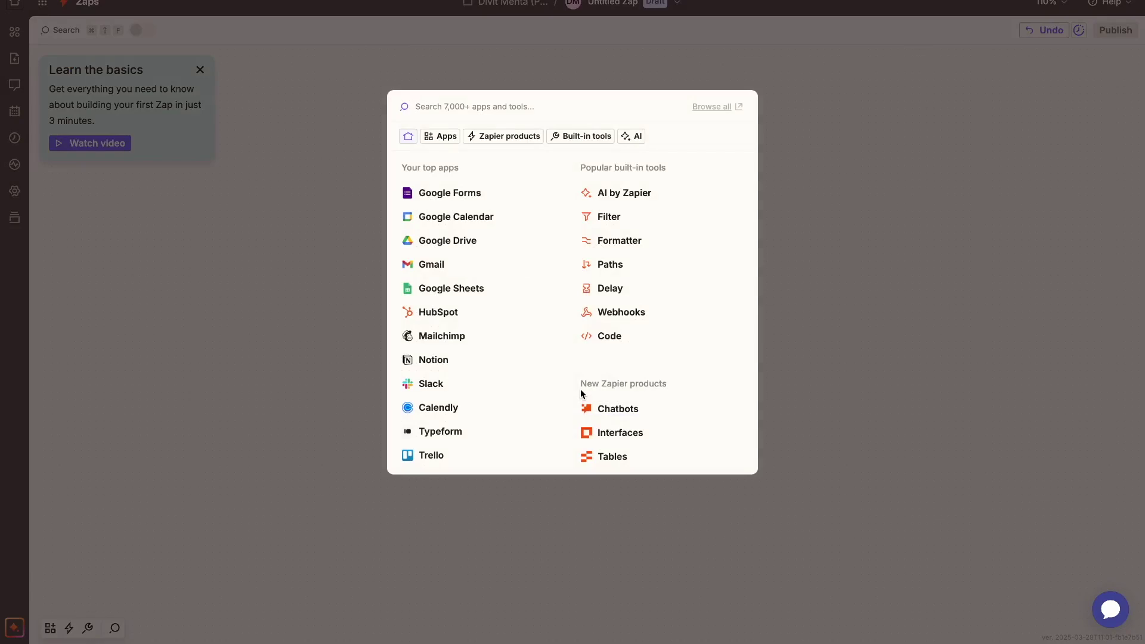
{"action": "left_click", "coordinate": [475, 290]}
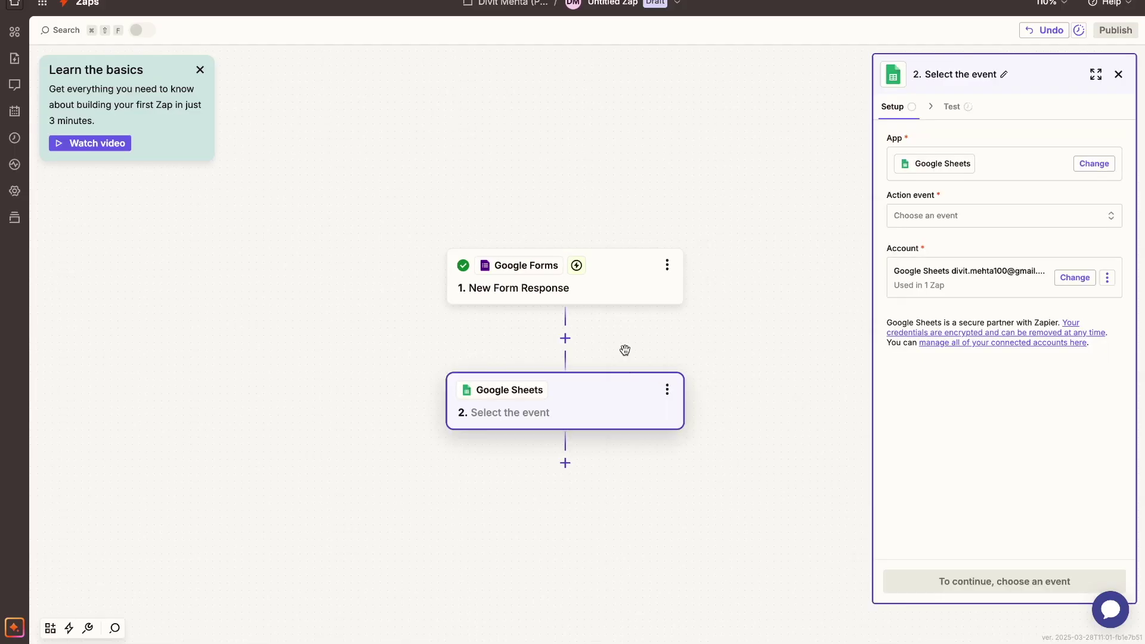
{"action": "left_click", "coordinate": [904, 219]}
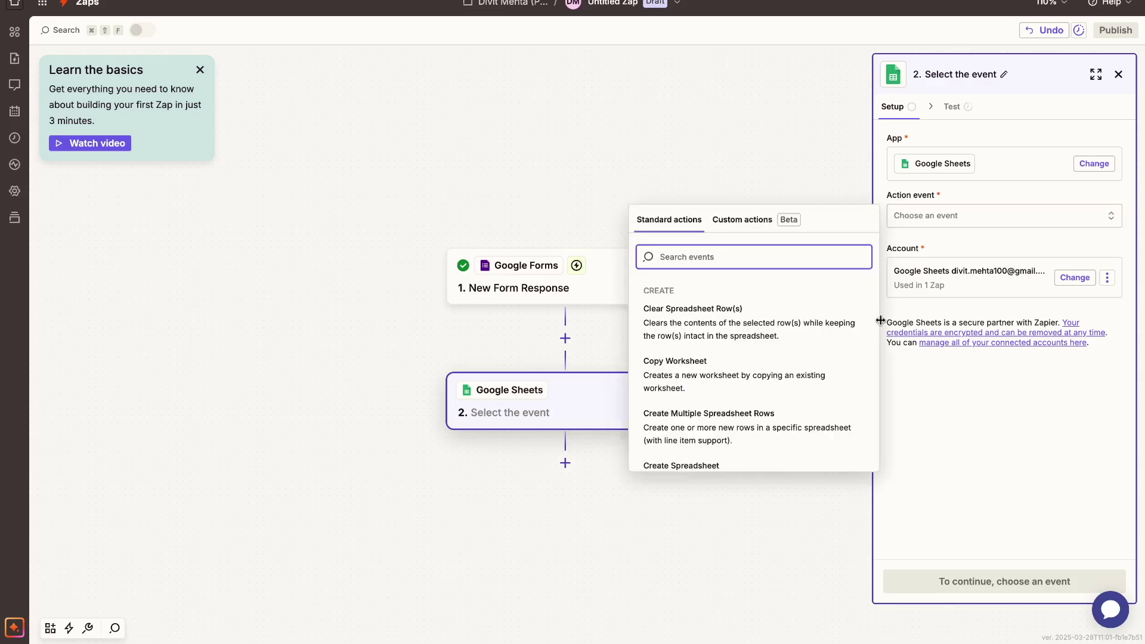
{"action": "scroll", "coordinate": [715, 428], "scroll_direction": "down", "scroll_amount": 3}
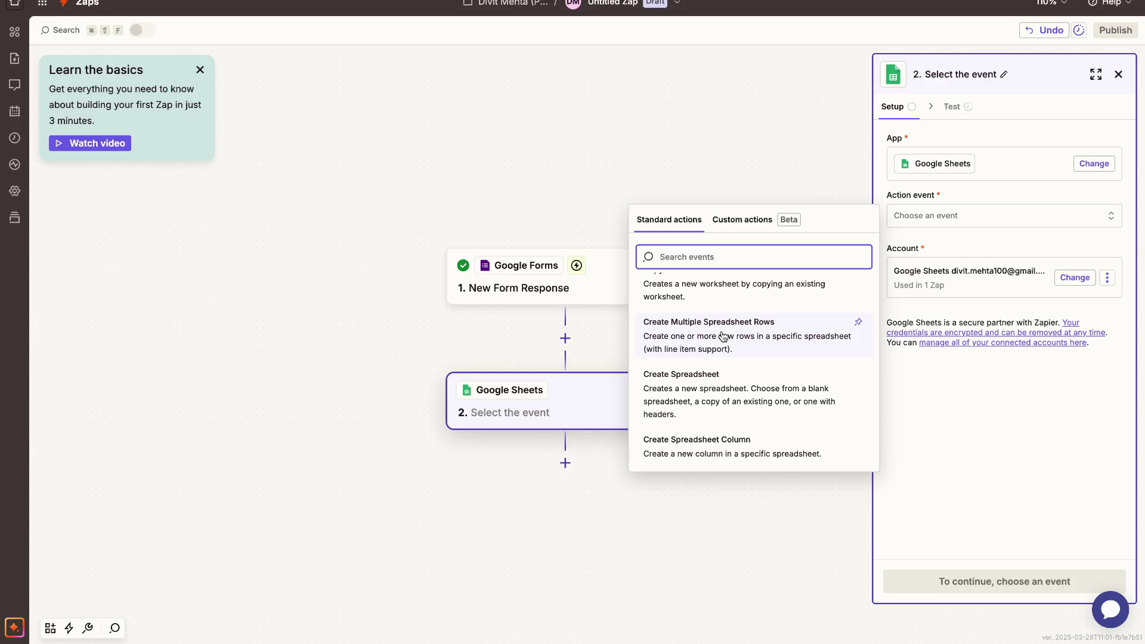
{"action": "left_click", "coordinate": [723, 335]}
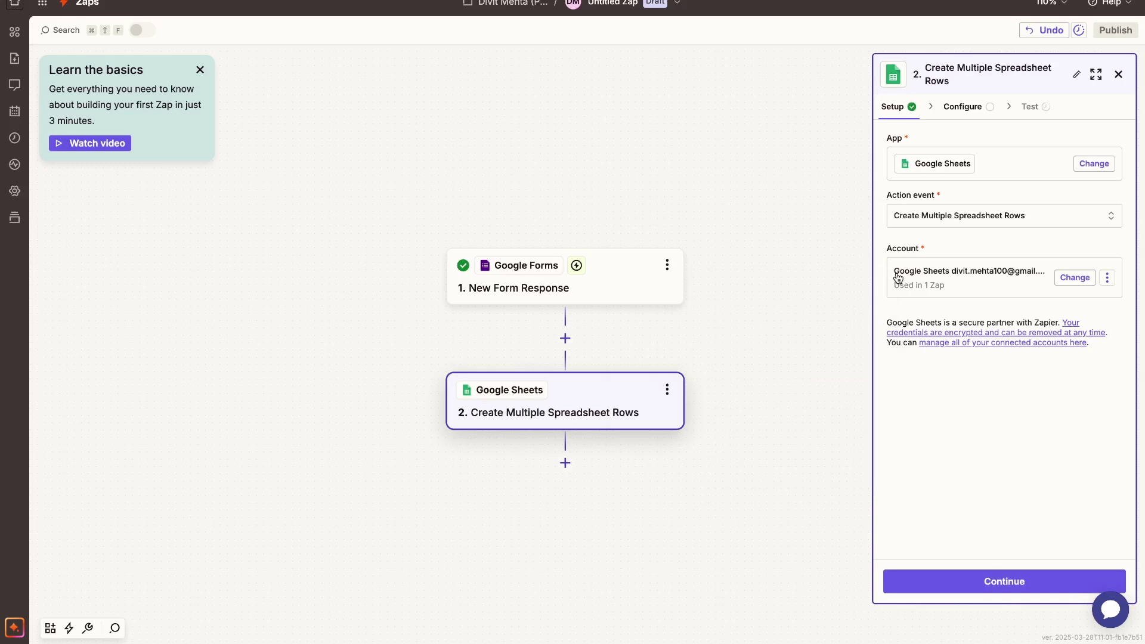
Point the Sheets action at Sheet1 of the Contact Form Submissions spreadsheet
{"action": "left_click", "coordinate": [972, 581]}
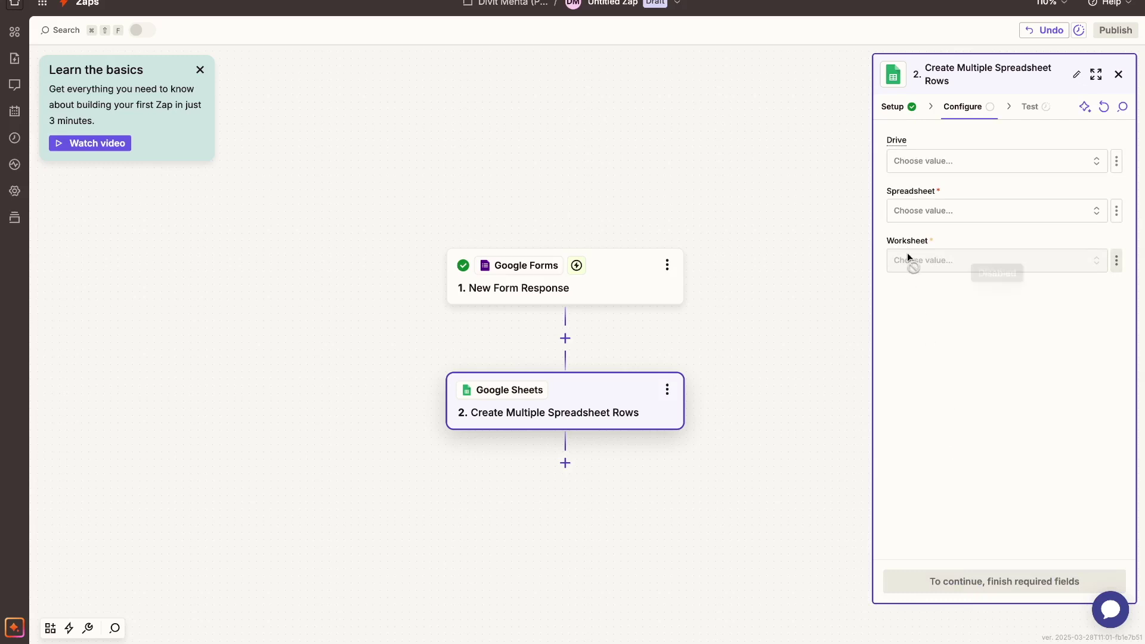
{"action": "left_click", "coordinate": [914, 212]}
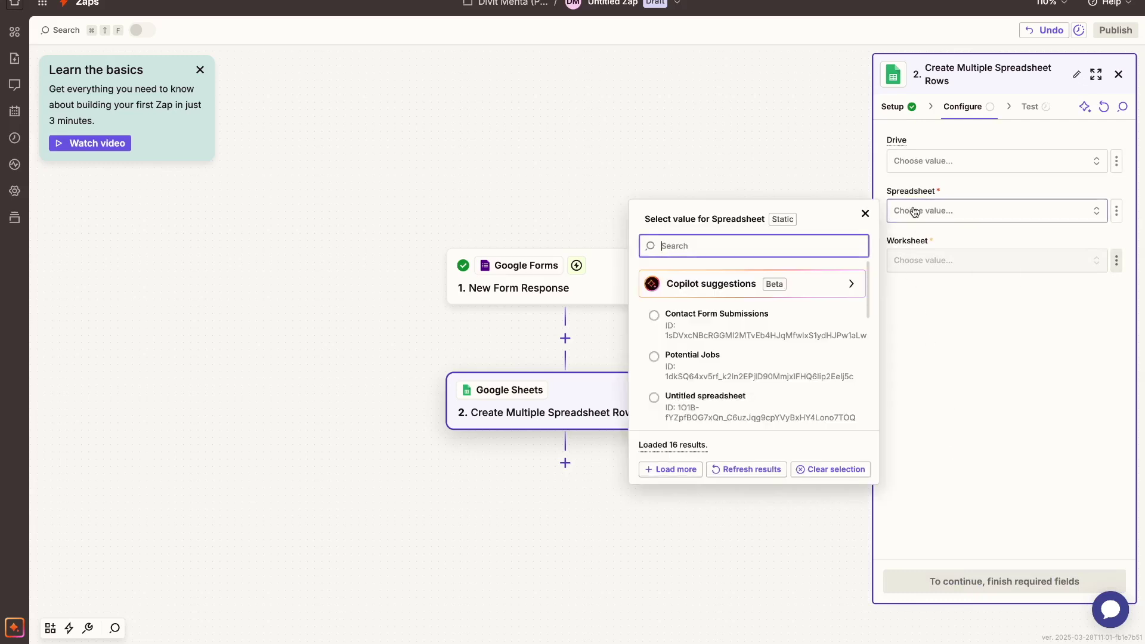
{"action": "left_click", "coordinate": [653, 316]}
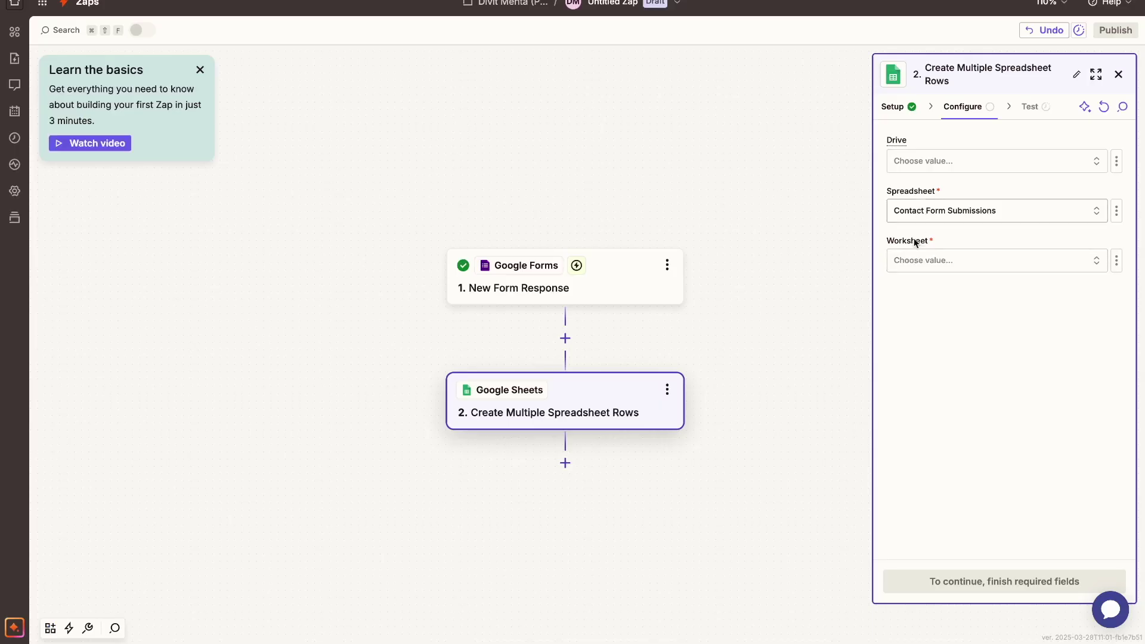
{"action": "left_click", "coordinate": [913, 262]}
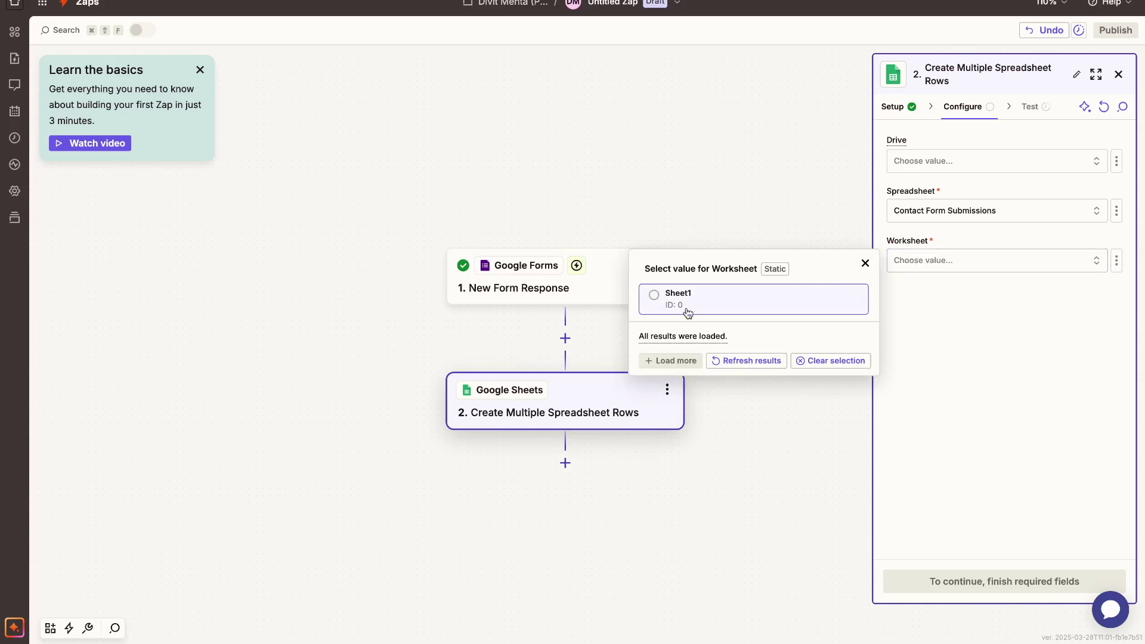
{"action": "left_click", "coordinate": [655, 299]}
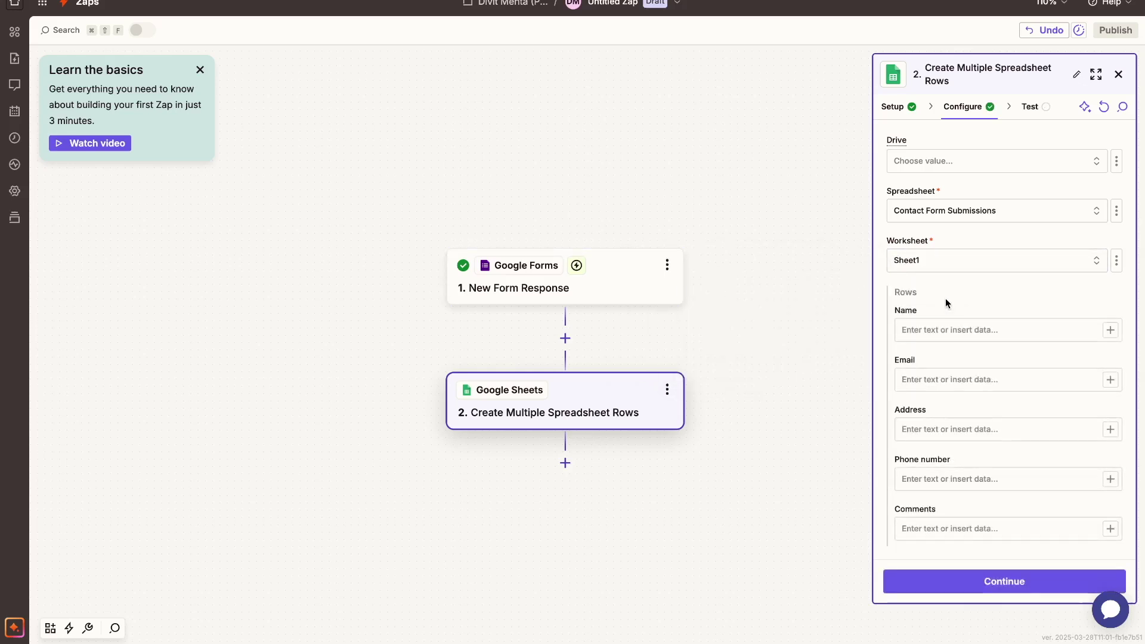
{"action": "scroll", "coordinate": [946, 299], "scroll_direction": "down", "scroll_amount": 1}
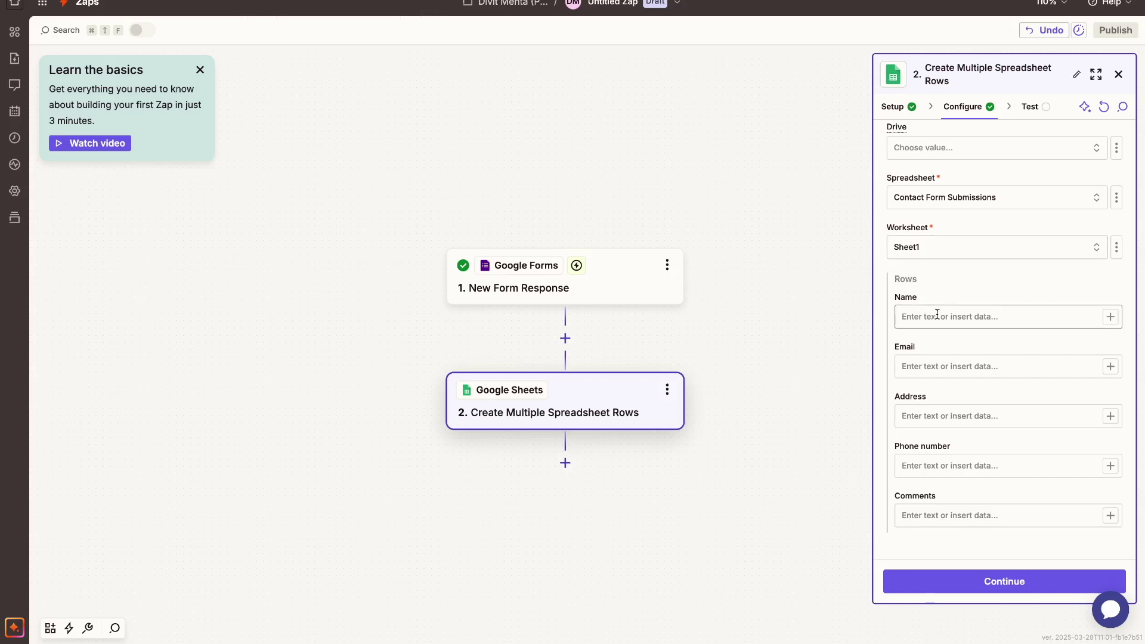
Map the form's Name, Email and Address answers into the matching row fields
{"action": "left_click", "coordinate": [937, 314]}
{"action": "left_click", "coordinate": [1113, 318]}
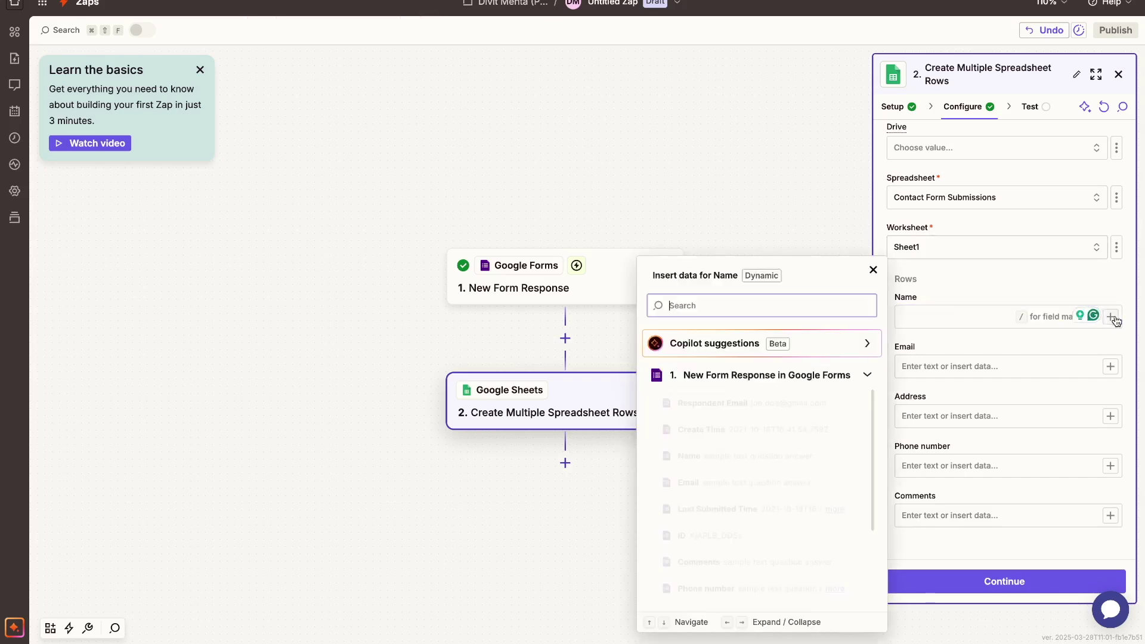
{"action": "left_click", "coordinate": [727, 463]}
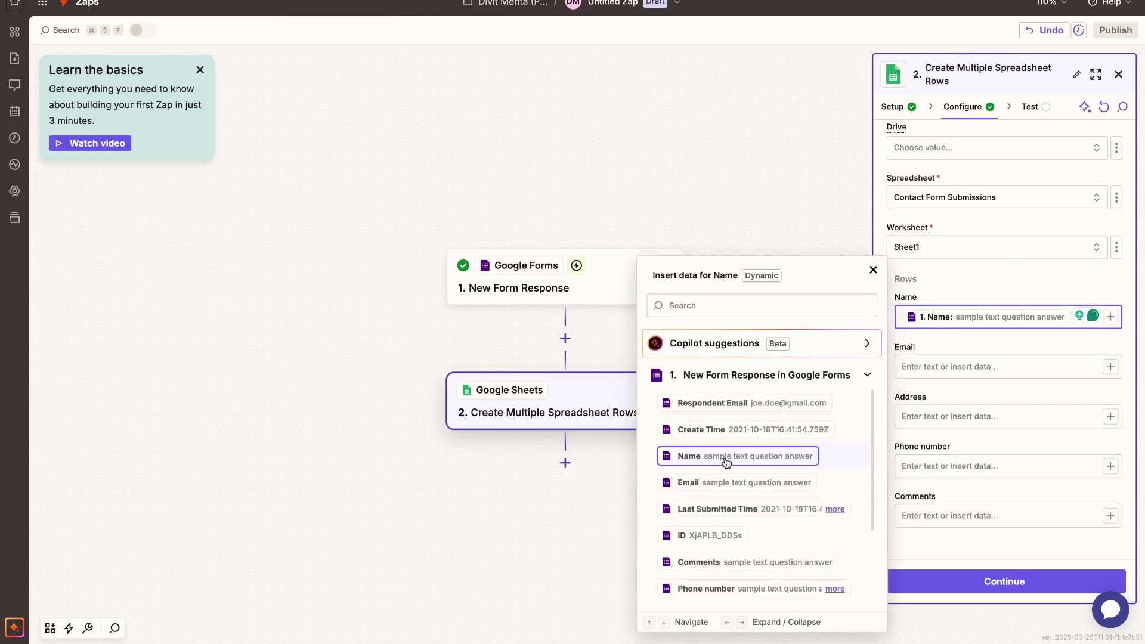
{"action": "left_click", "coordinate": [972, 330]}
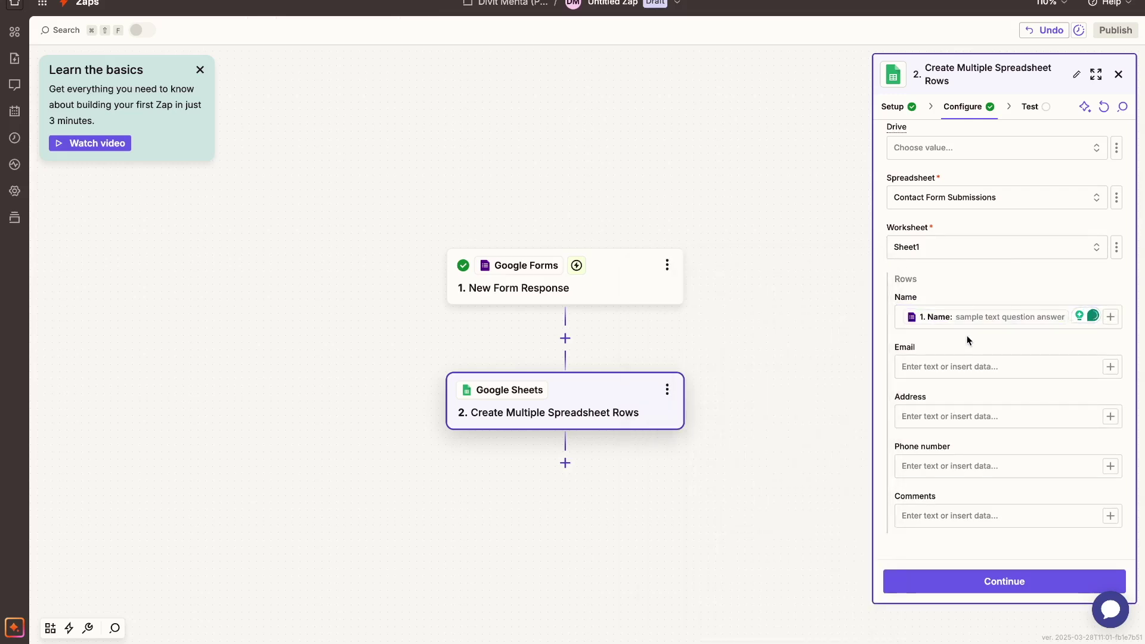
{"action": "left_click", "coordinate": [1110, 365]}
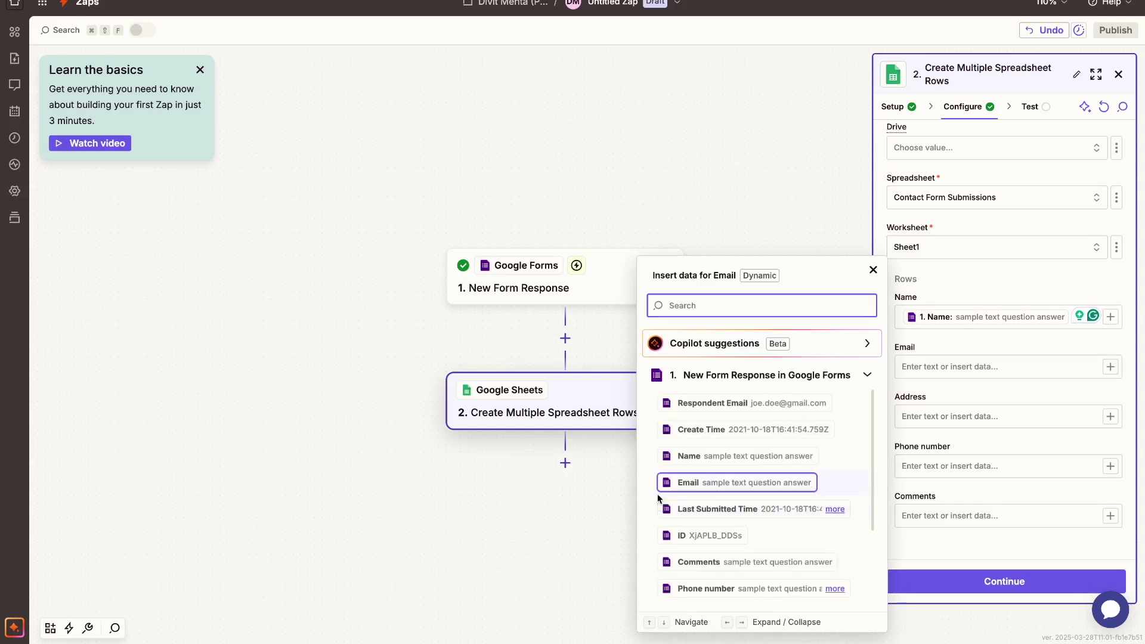
{"action": "left_click", "coordinate": [671, 482]}
{"action": "left_click", "coordinate": [949, 399]}
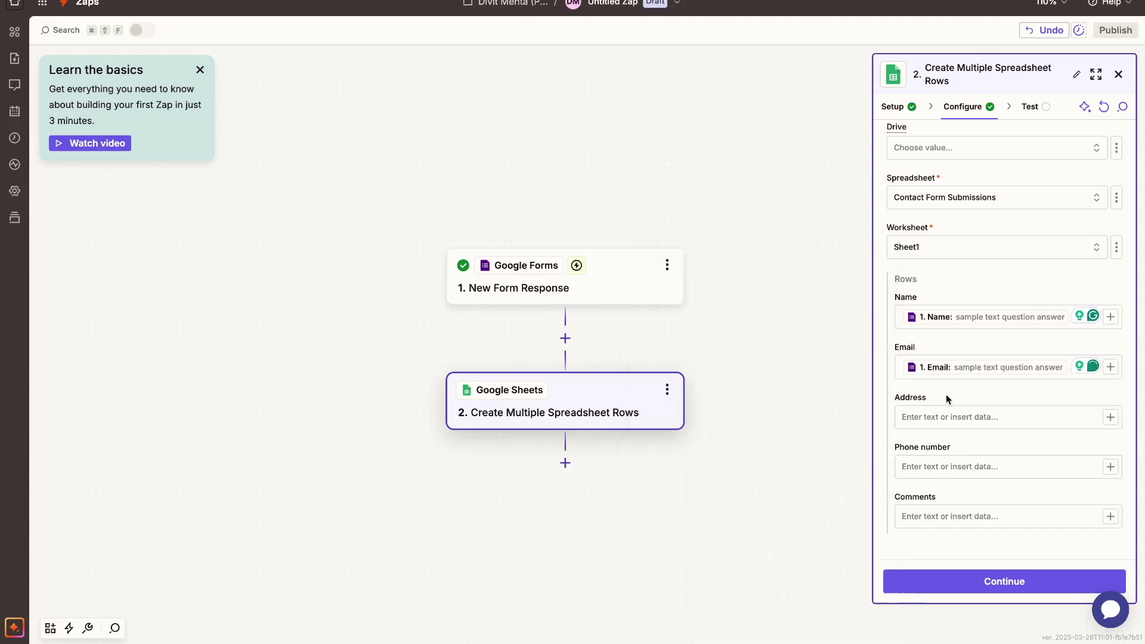
{"action": "left_click", "coordinate": [1110, 417]}
{"action": "scroll", "coordinate": [755, 499], "scroll_direction": "down", "scroll_amount": 2}
{"action": "left_click", "coordinate": [746, 532]}
{"action": "left_click", "coordinate": [1069, 449]}
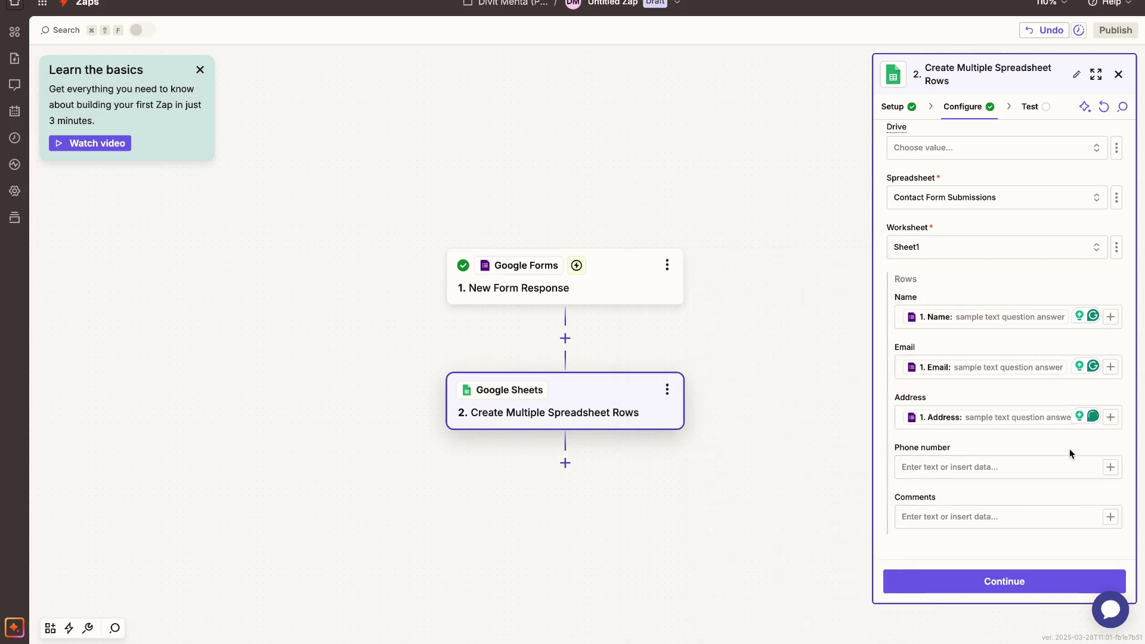
Map the form's Phone number and Comments answers into their row fields
{"action": "left_click", "coordinate": [1111, 468]}
{"action": "scroll", "coordinate": [751, 482], "scroll_direction": "down", "scroll_amount": 2}
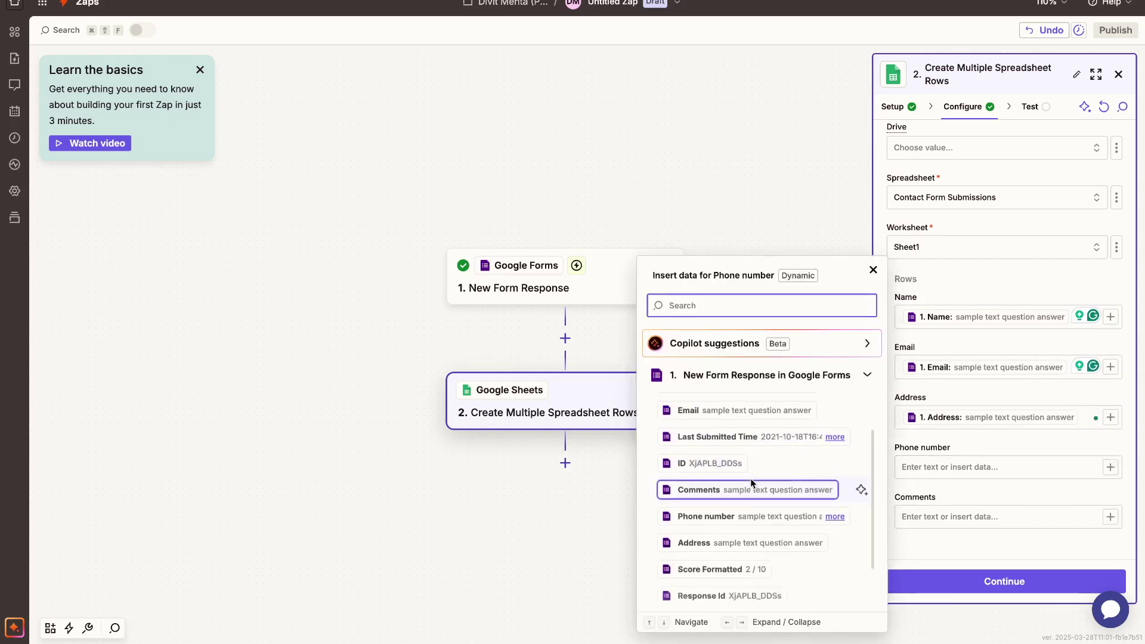
{"action": "left_click", "coordinate": [724, 517]}
{"action": "left_click", "coordinate": [1003, 513]}
{"action": "left_click", "coordinate": [1111, 533]}
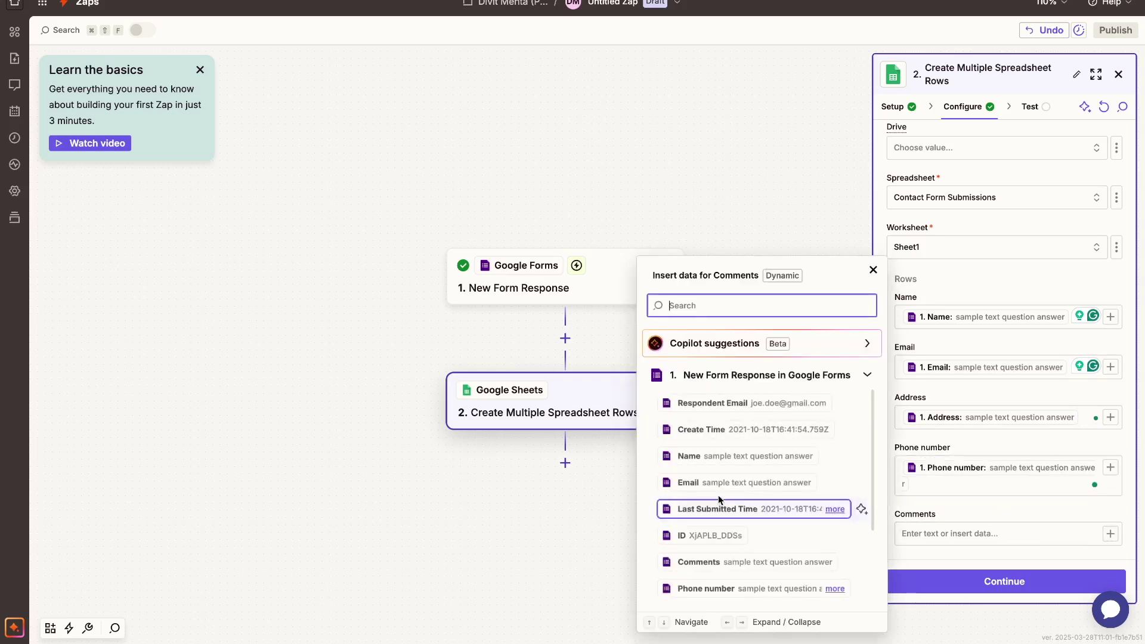
{"action": "left_click", "coordinate": [716, 562]}
{"action": "left_click", "coordinate": [934, 481]}
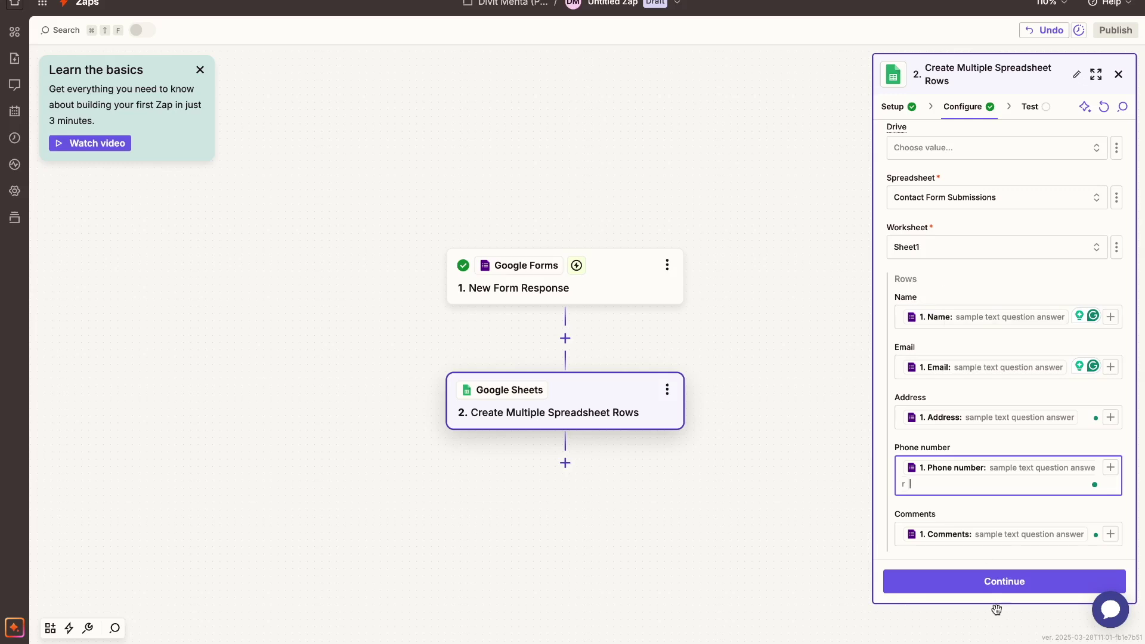
{"action": "left_click", "coordinate": [1002, 583]}
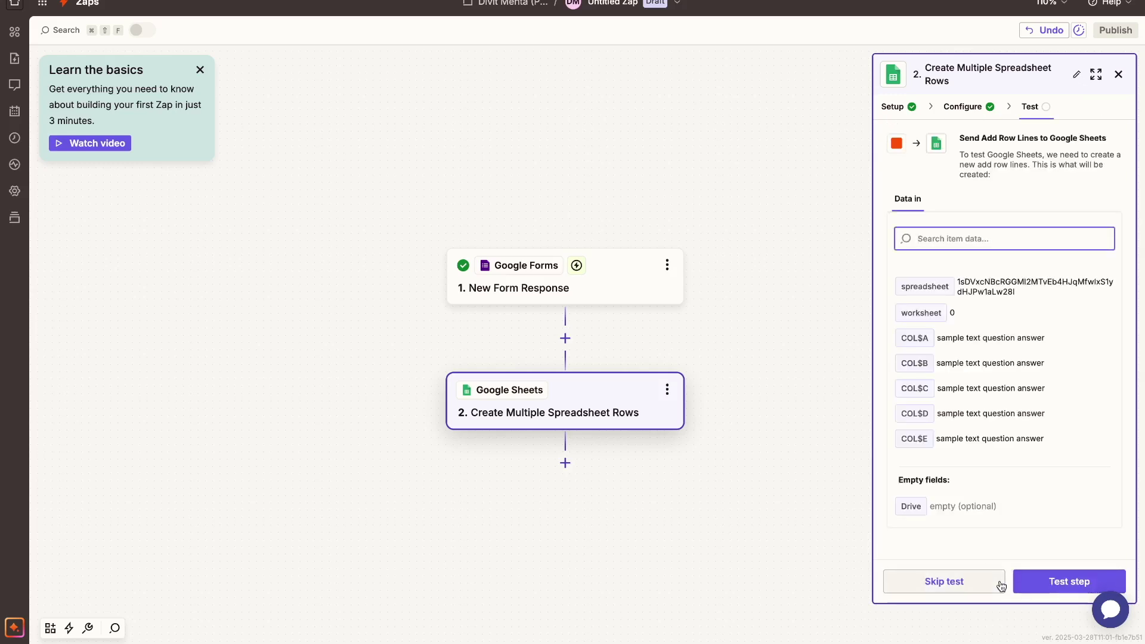
Test the Sheets step to send a sample row to Sheet1, then publish the Zap
{"action": "left_click", "coordinate": [1056, 584]}
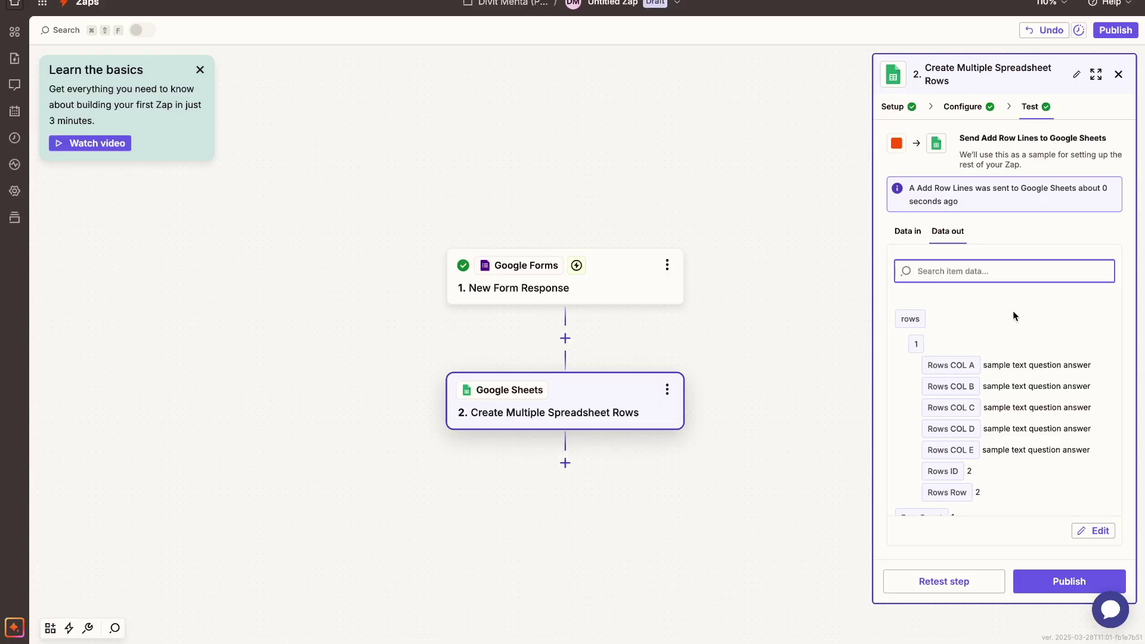
{"action": "left_click", "coordinate": [1051, 579]}
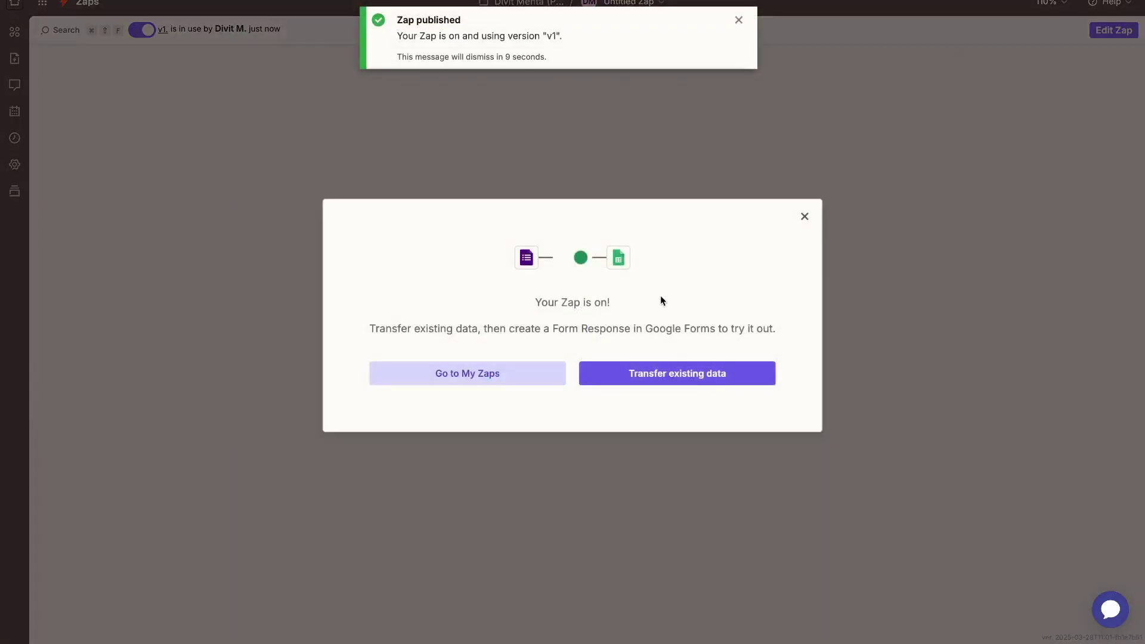
Dismiss the Zap-is-on message and reopen the Untitled Zap from the Zaps list
{"action": "left_click", "coordinate": [804, 217]}
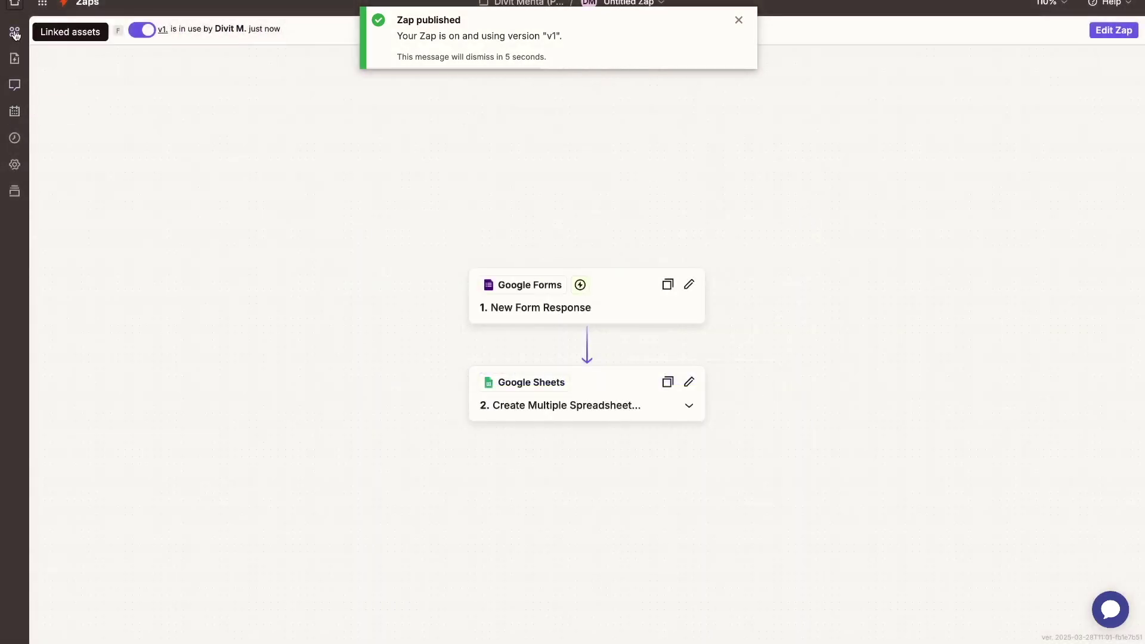
{"action": "left_click", "coordinate": [16, 7]}
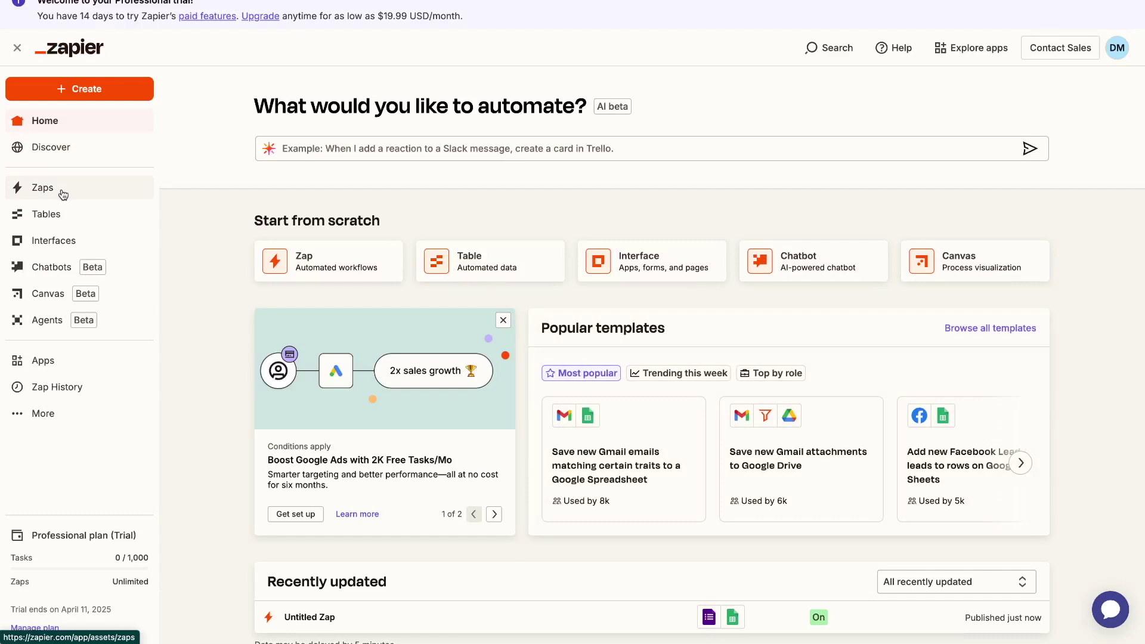
{"action": "left_click", "coordinate": [62, 194]}
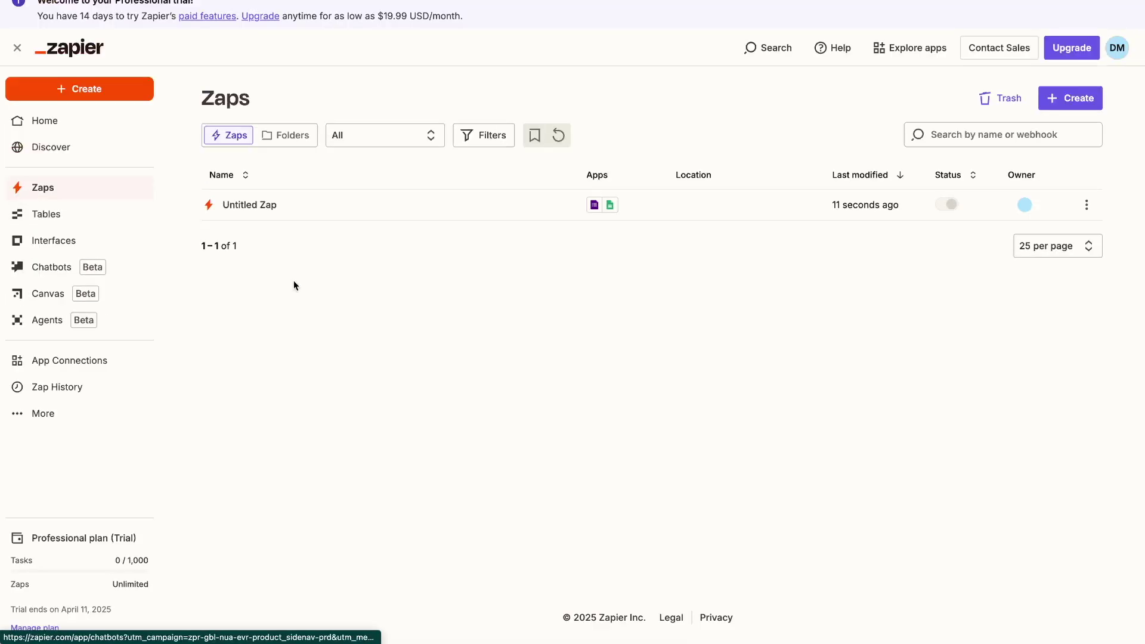
{"action": "left_click", "coordinate": [244, 213]}
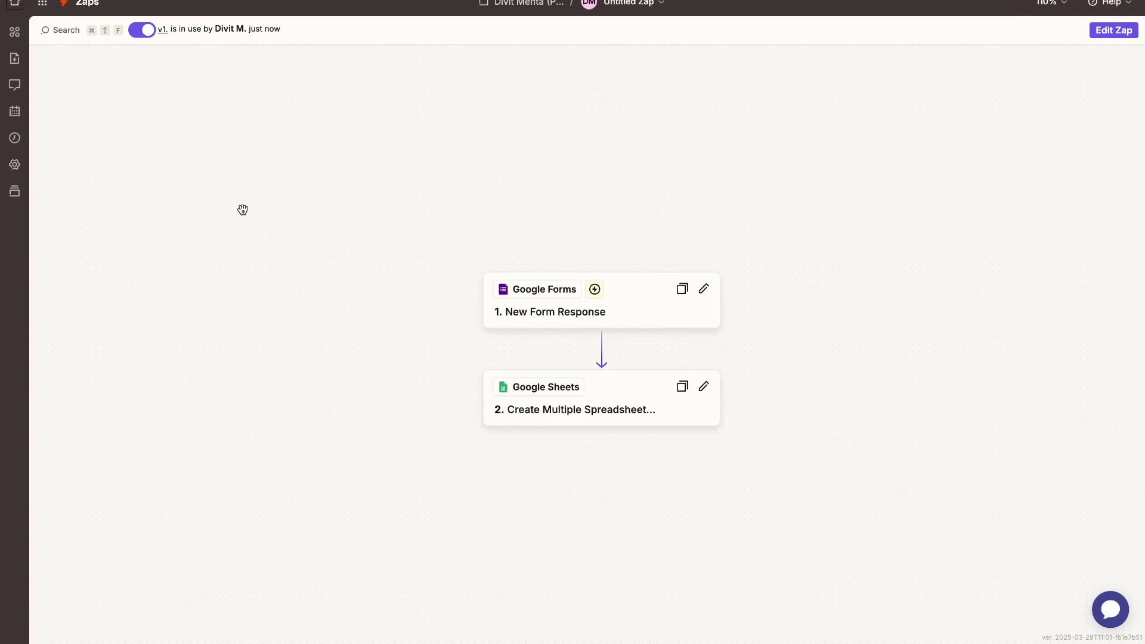
Rename the Zap to 'Contact Form/Google Sheet'
{"action": "left_click", "coordinate": [663, 4]}
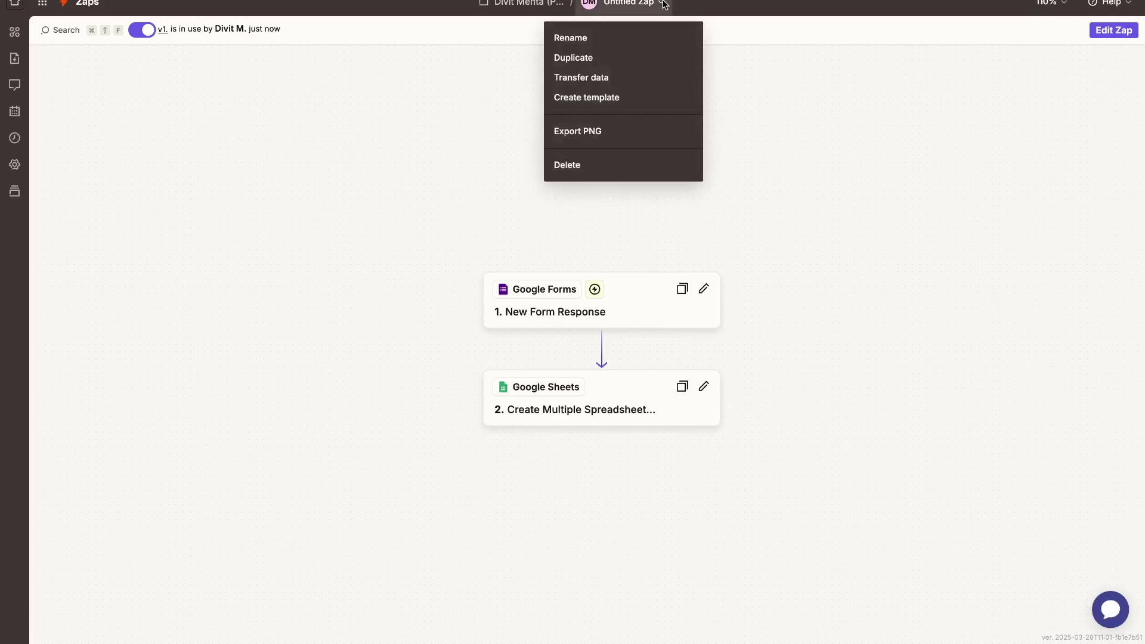
{"action": "left_click", "coordinate": [588, 38]}
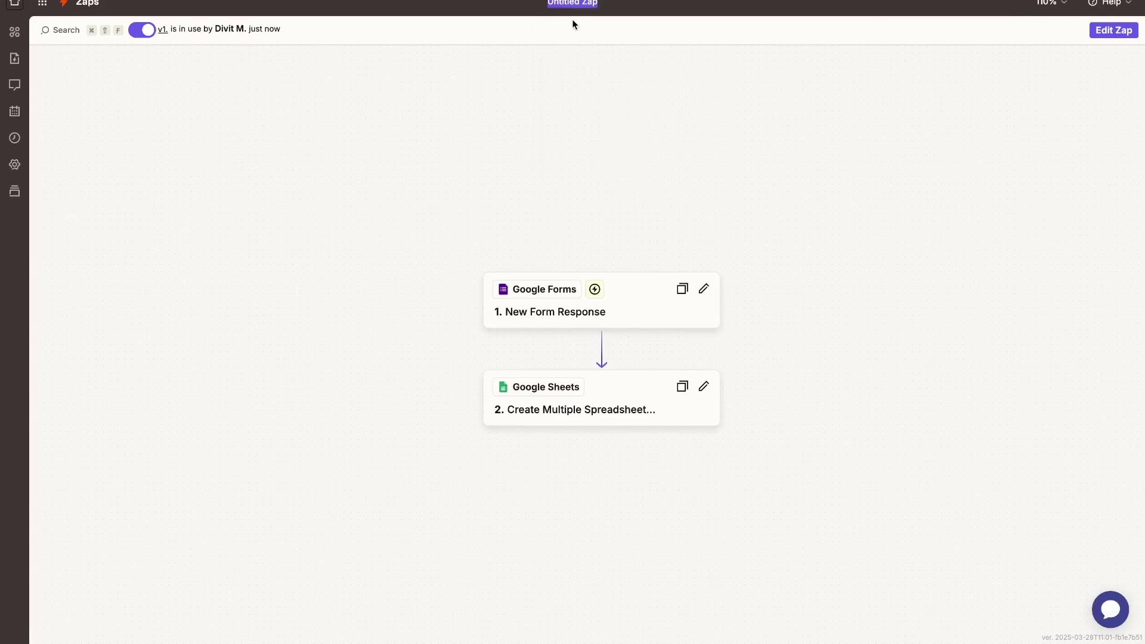
{"action": "type", "text": "Contact Form/Google Sheet"}
{"action": "key", "text": "Return"}
{"action": "left_click", "coordinate": [738, 22]}
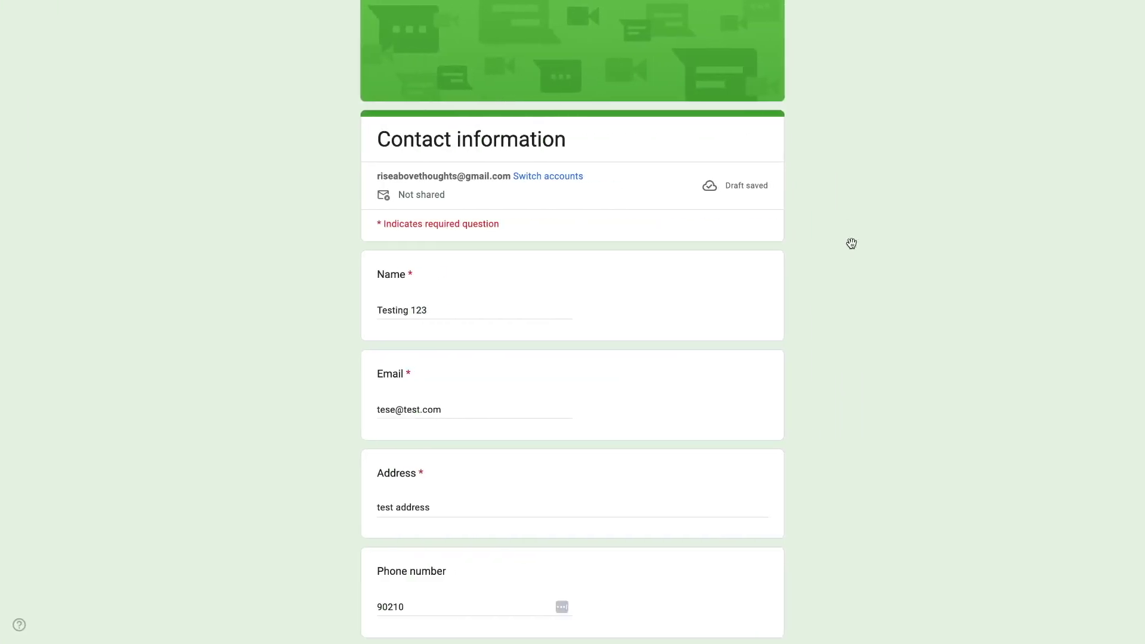
Submit the filled-in Contact information form as a test response
{"action": "scroll", "coordinate": [852, 247], "scroll_direction": "down", "scroll_amount": 3}
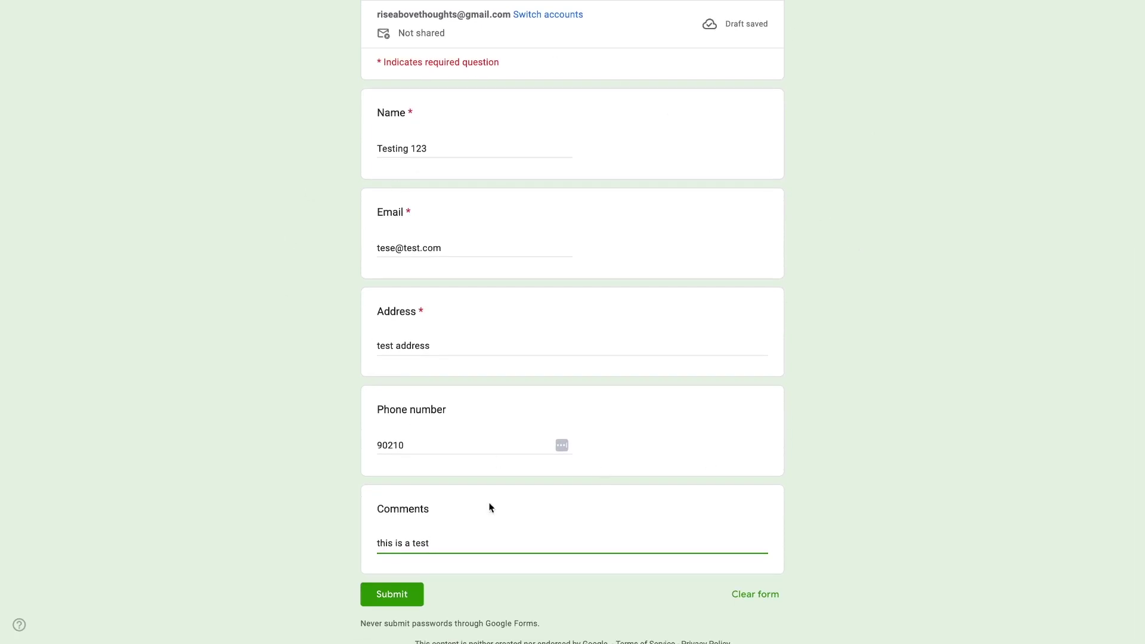
{"action": "left_click", "coordinate": [400, 595]}
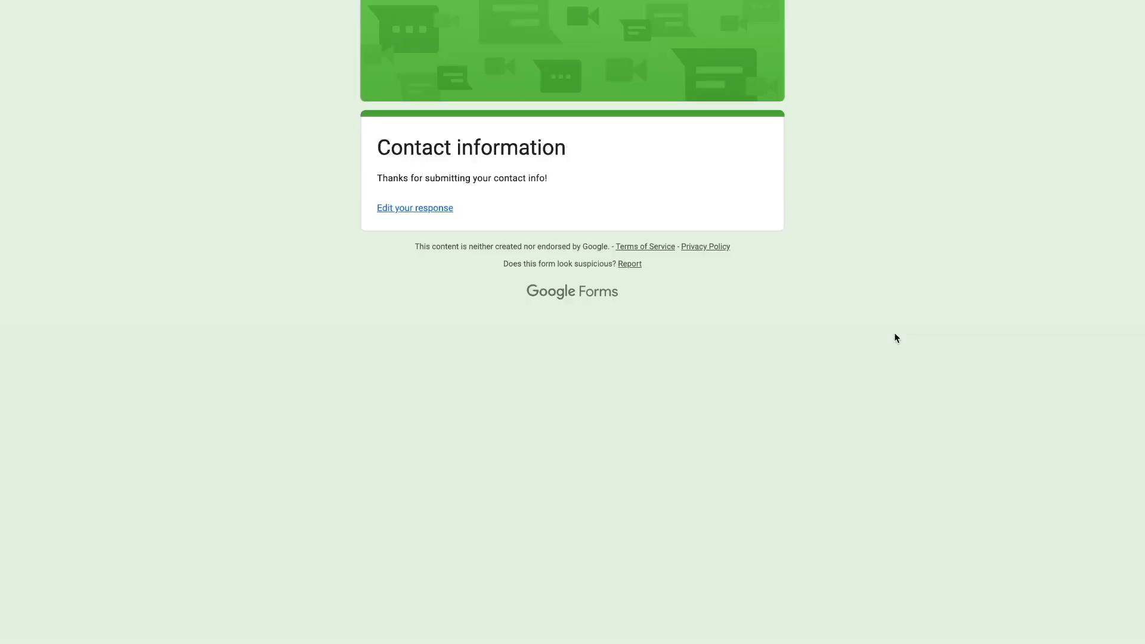